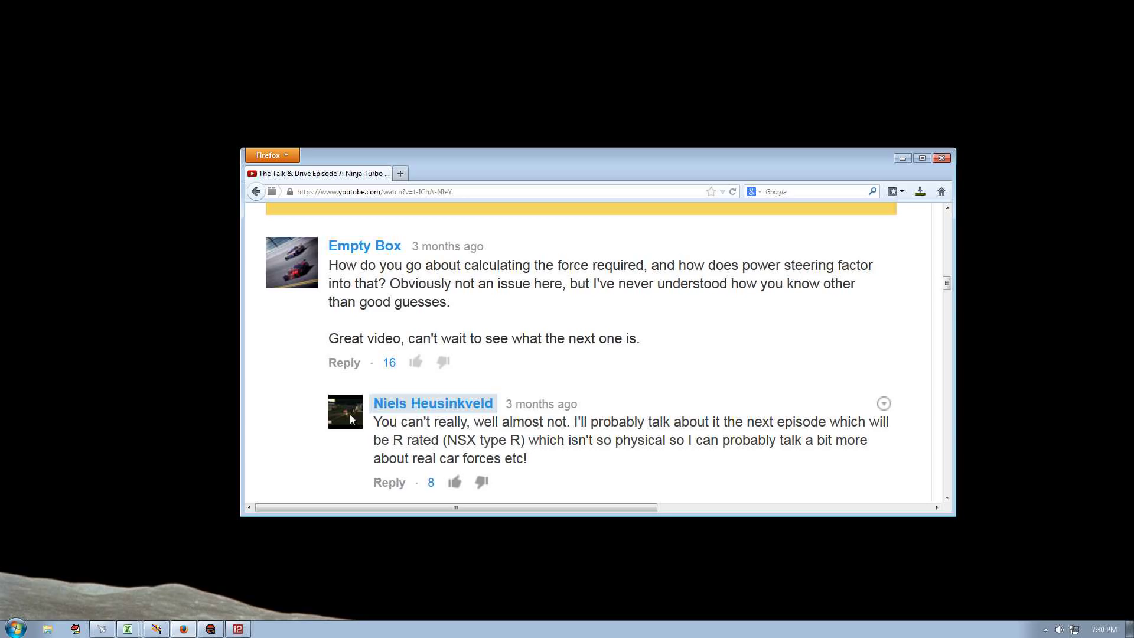
Finish reading the YouTube comment thread, then minimize Firefox to show the desktop
left_click(467, 404)
left_click(902, 160)
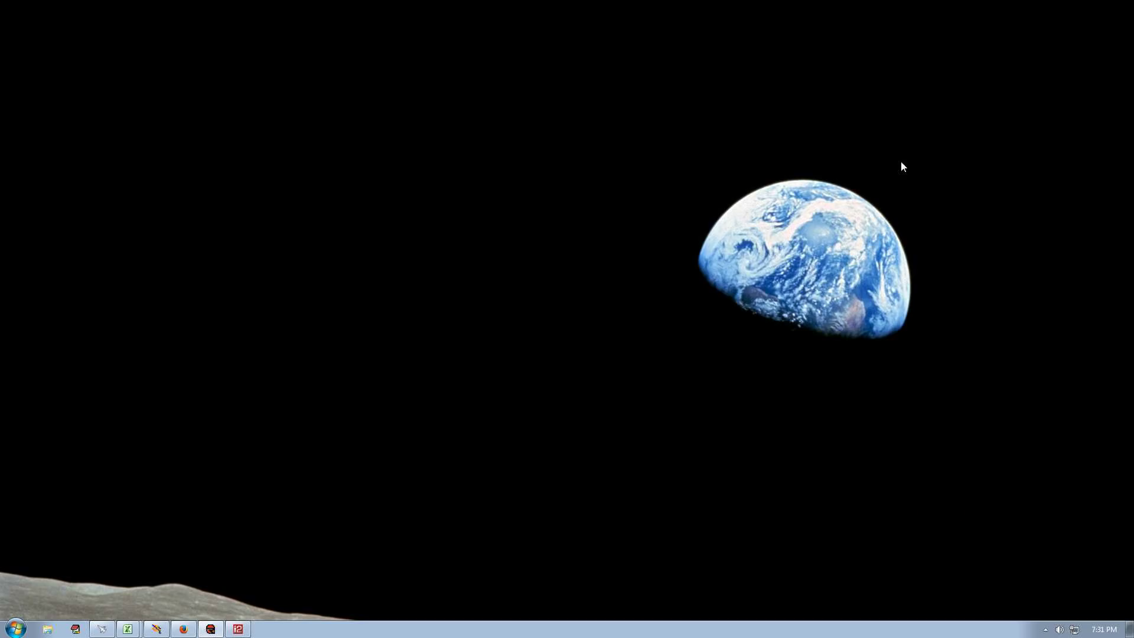
Restore the Paint Shop Pro chart of lateral force and aligning torque versus slip angle, then list Excel's windows
left_click(156, 629)
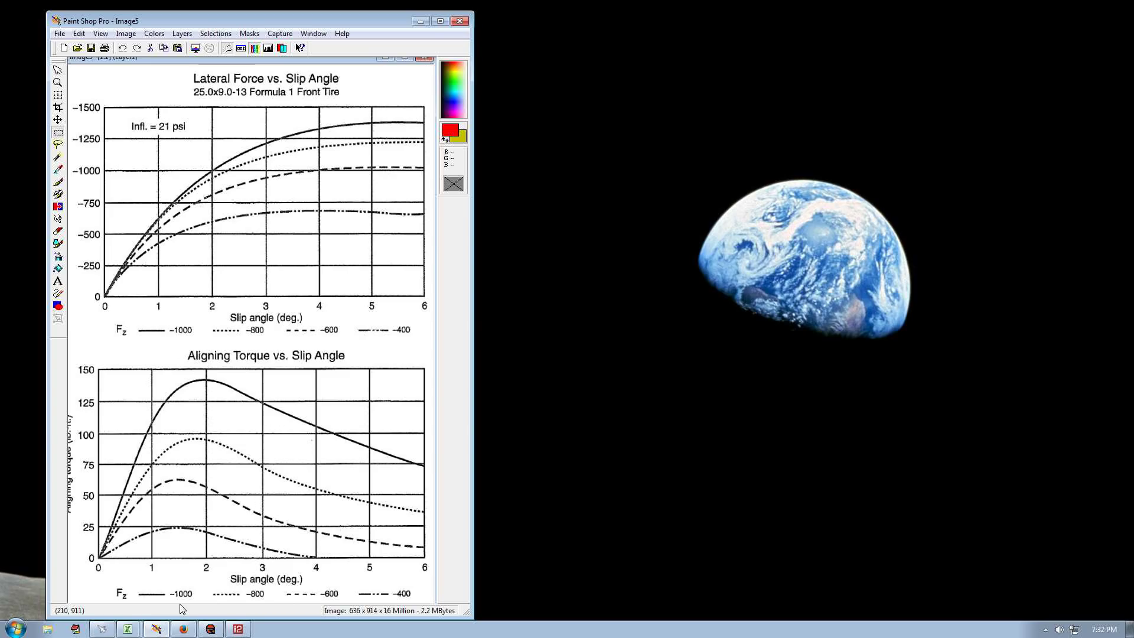
left_click(130, 630)
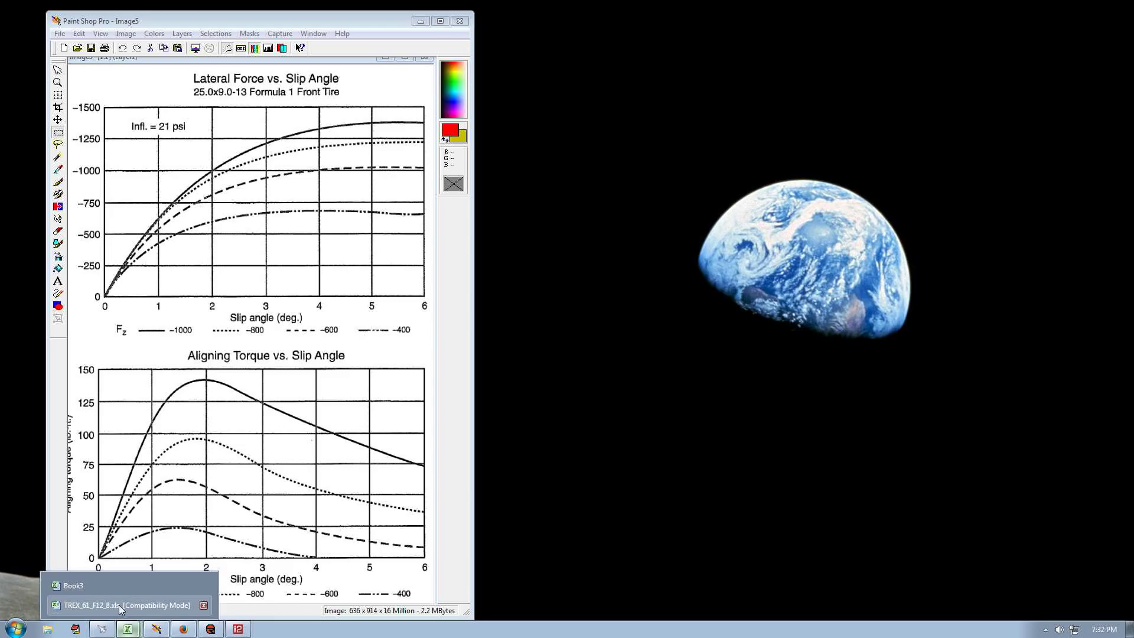
Switch to TREX_61_F12_8.xls, showing the Susp2 sheet with caster 6.66 and KPI 13.15
left_click(118, 605)
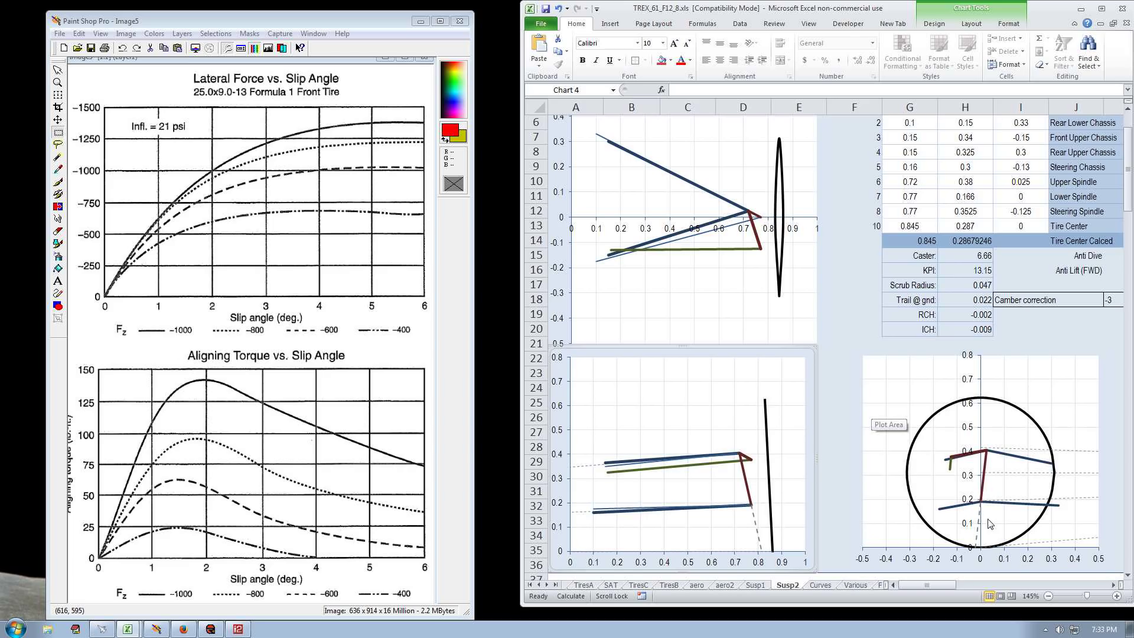
mouse_move(994, 546)
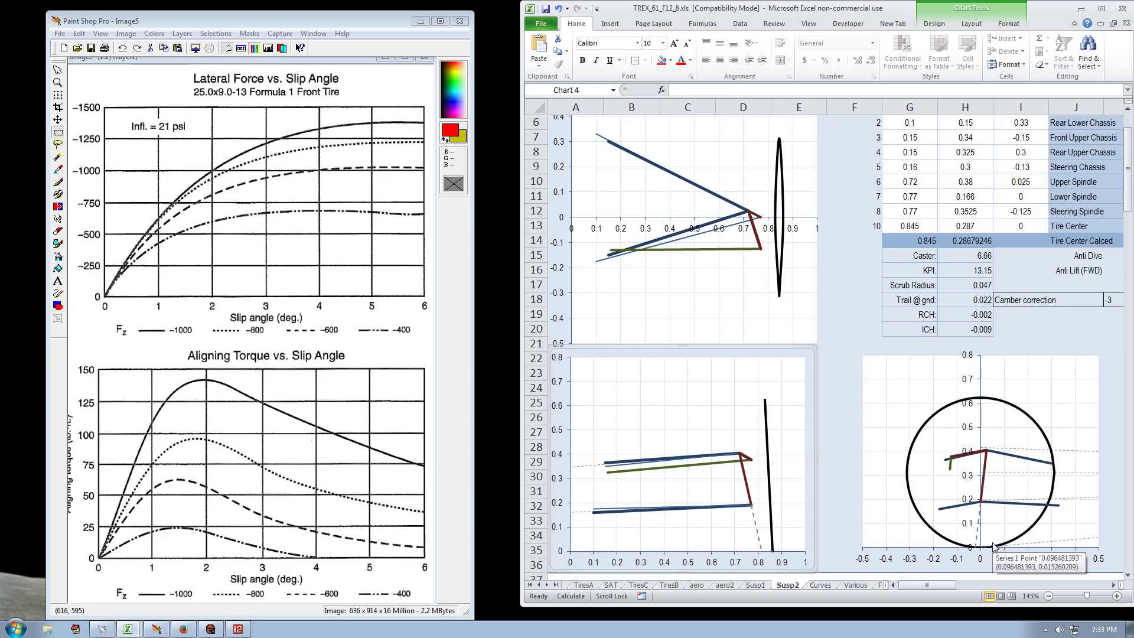
mouse_move(981, 523)
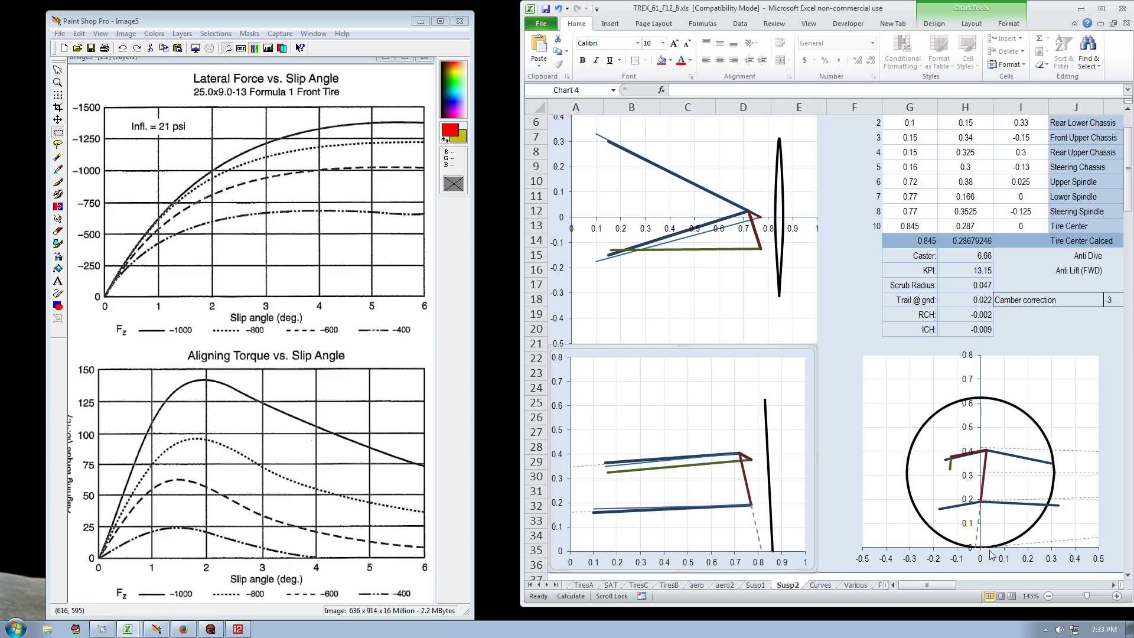
Switch to rFactor's Garage 1 setup, where steering lock is 5.0 deg
mouse_move(990, 456)
key("alt+Tab")
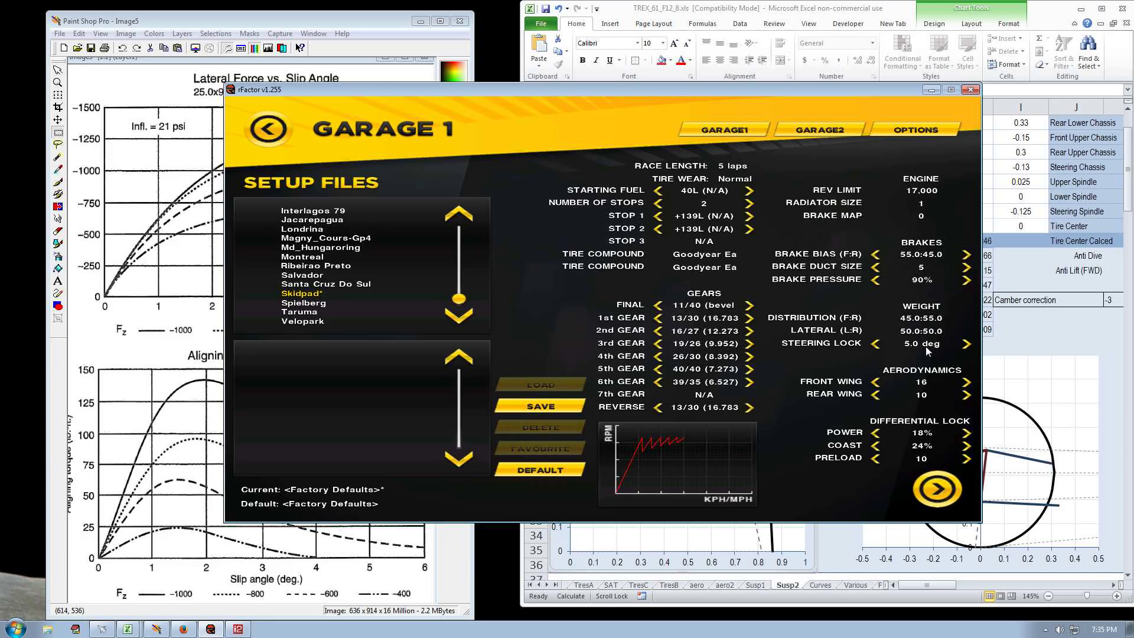
left_click(943, 500)
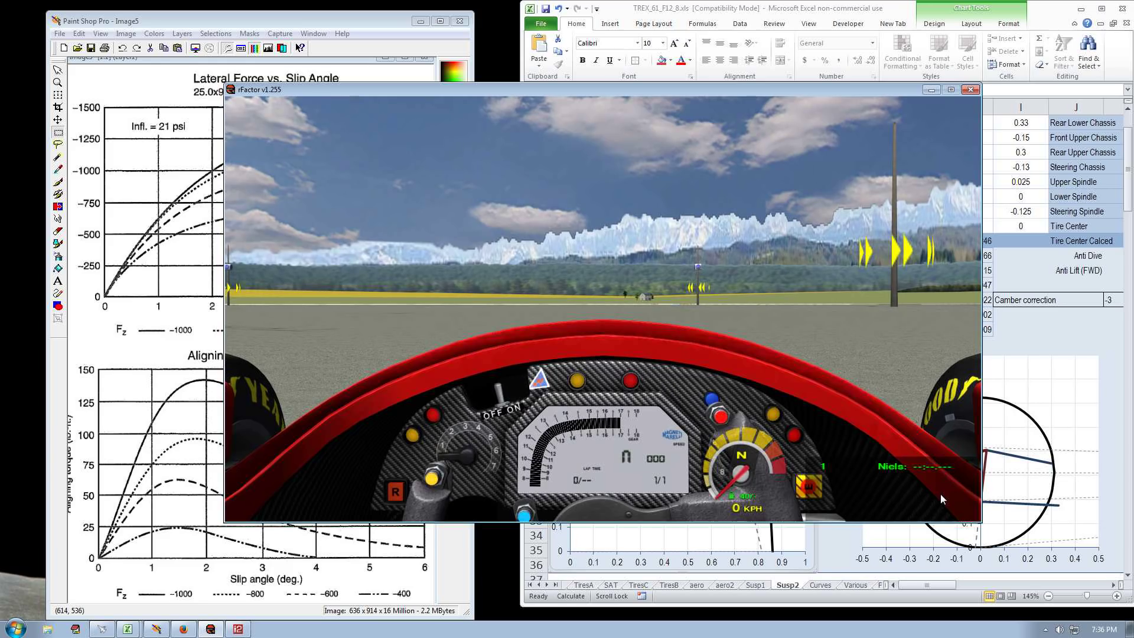
key("Up")
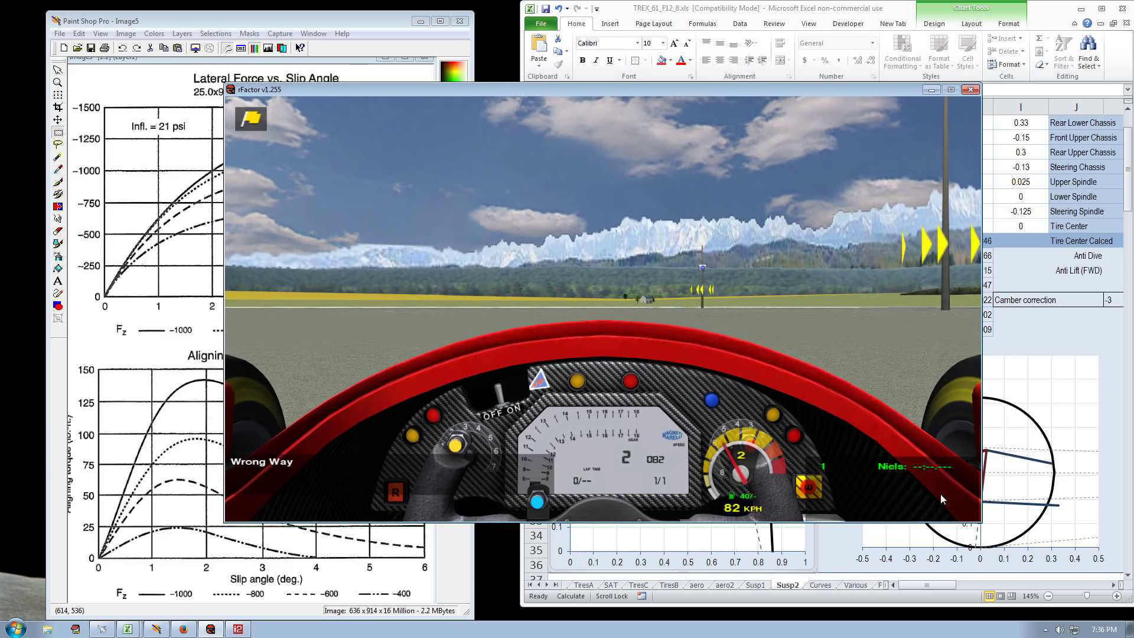
key("l")
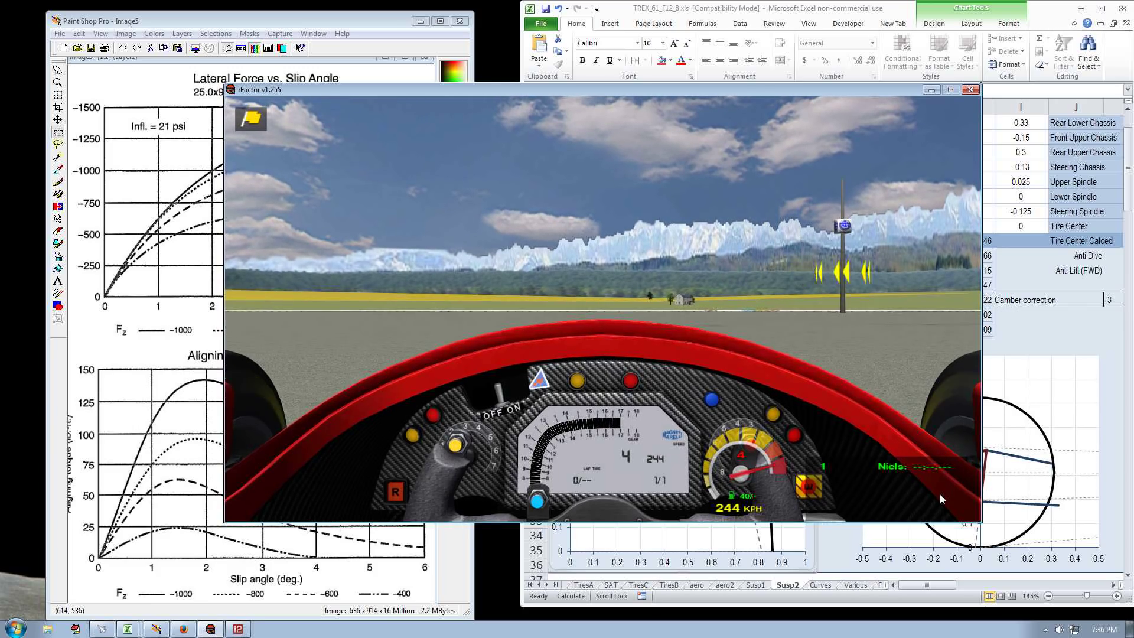
key("Left")
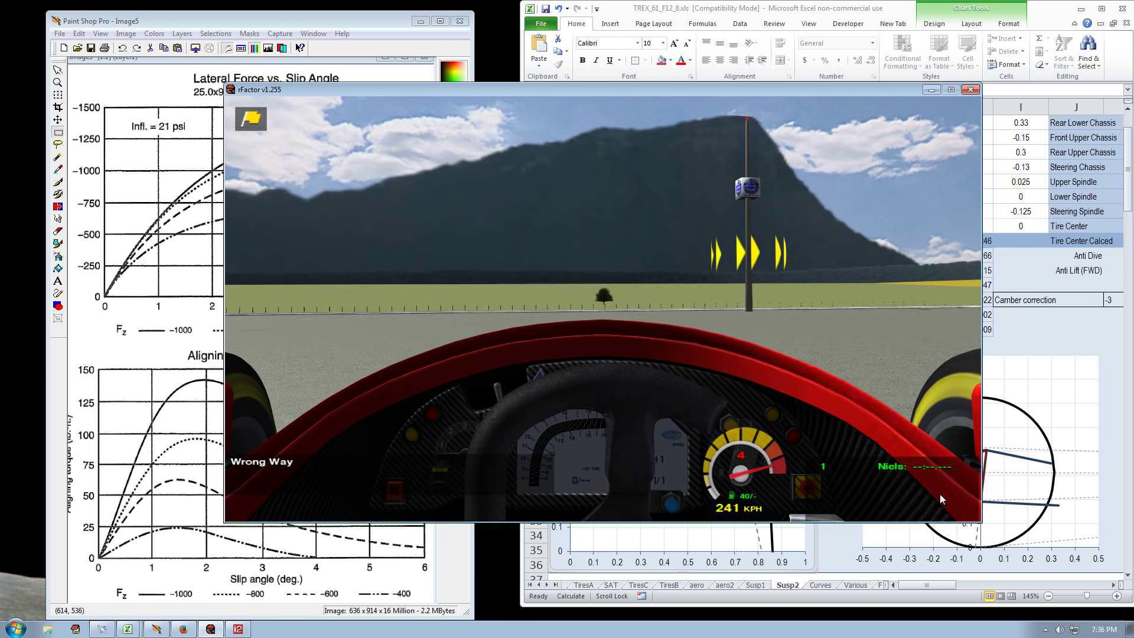
key("Left")
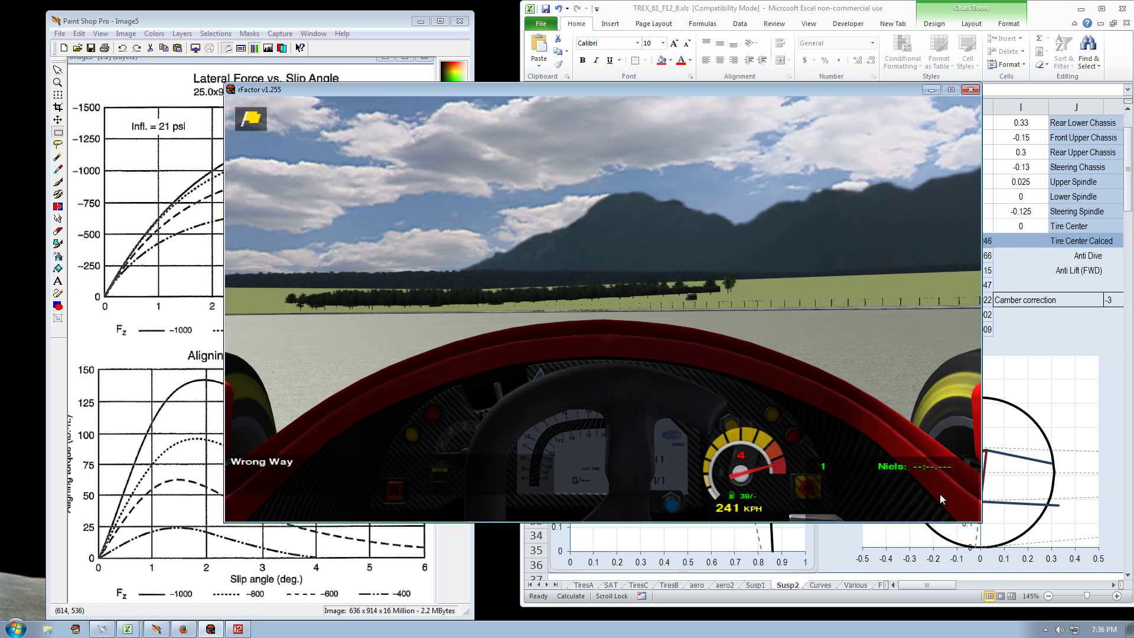
key("Escape")
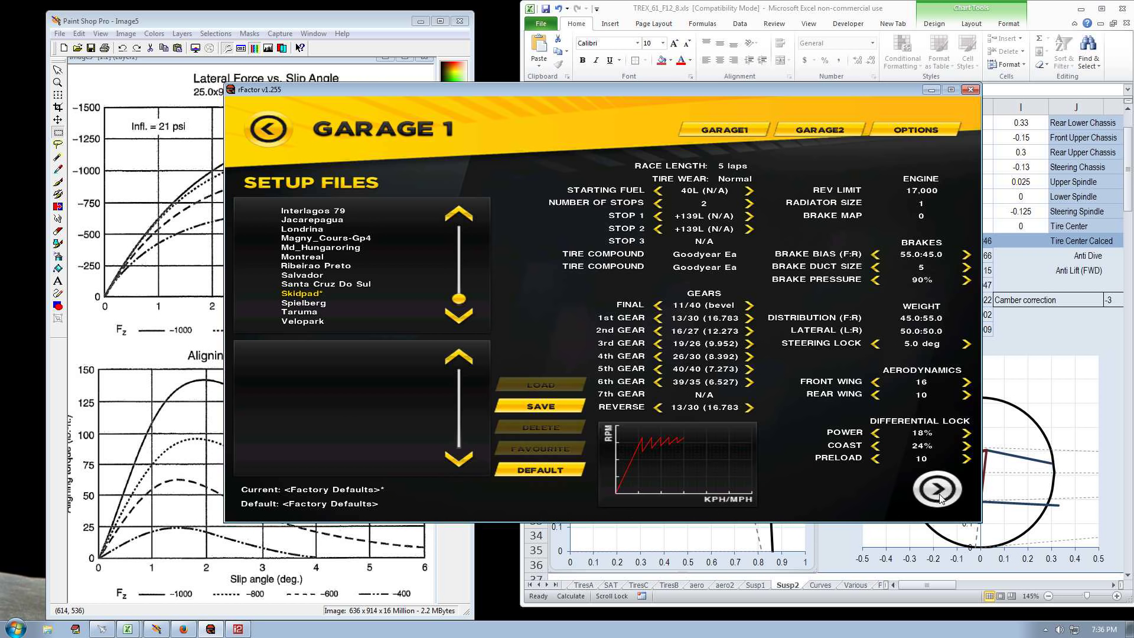
Change the steering lock to 1.5 deg, run the Skidpad again, then return to Garage 1
left_click(875, 345)
left_click(972, 348)
left_click(938, 490)
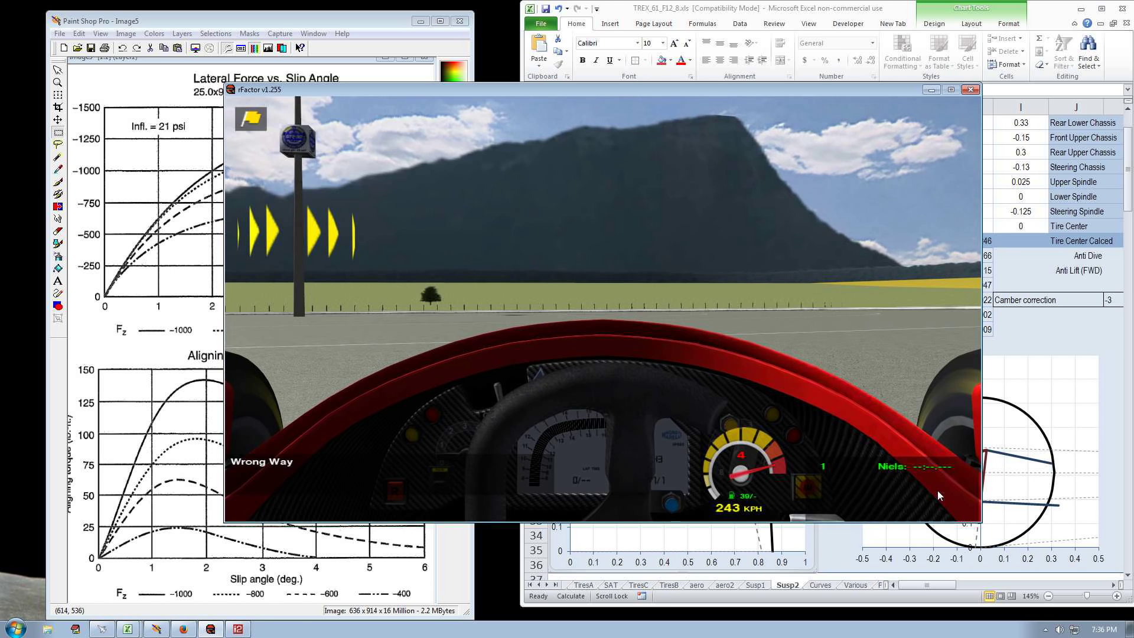
key("Escape")
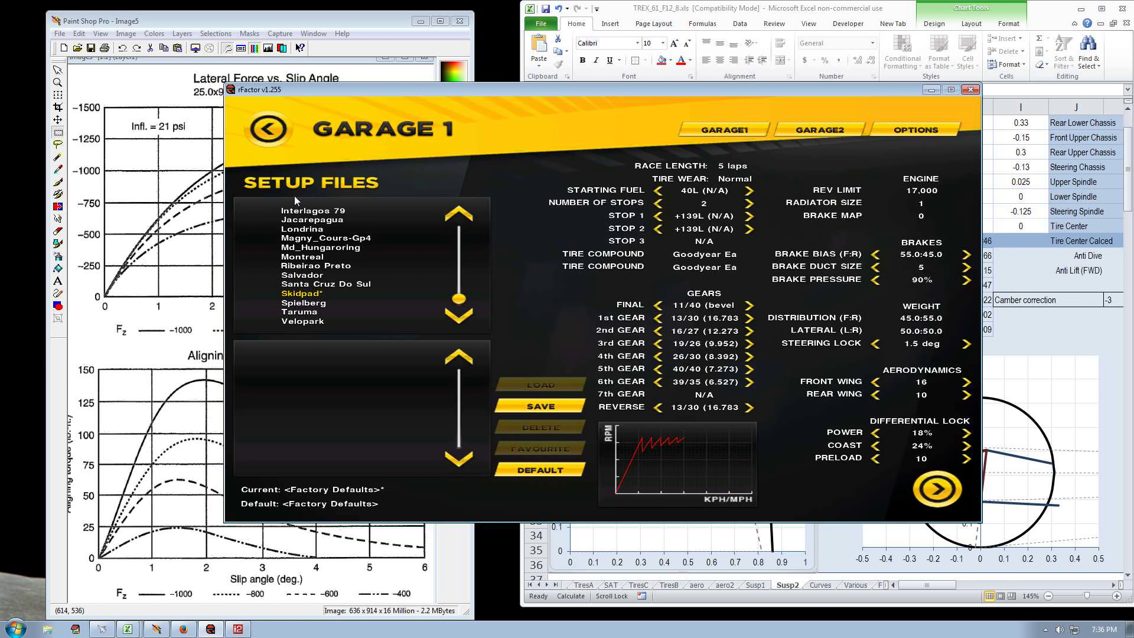
Go back to rFactor's Test Day screen and switch away to the Excel and Paint Shop Pro windows
left_click(264, 136)
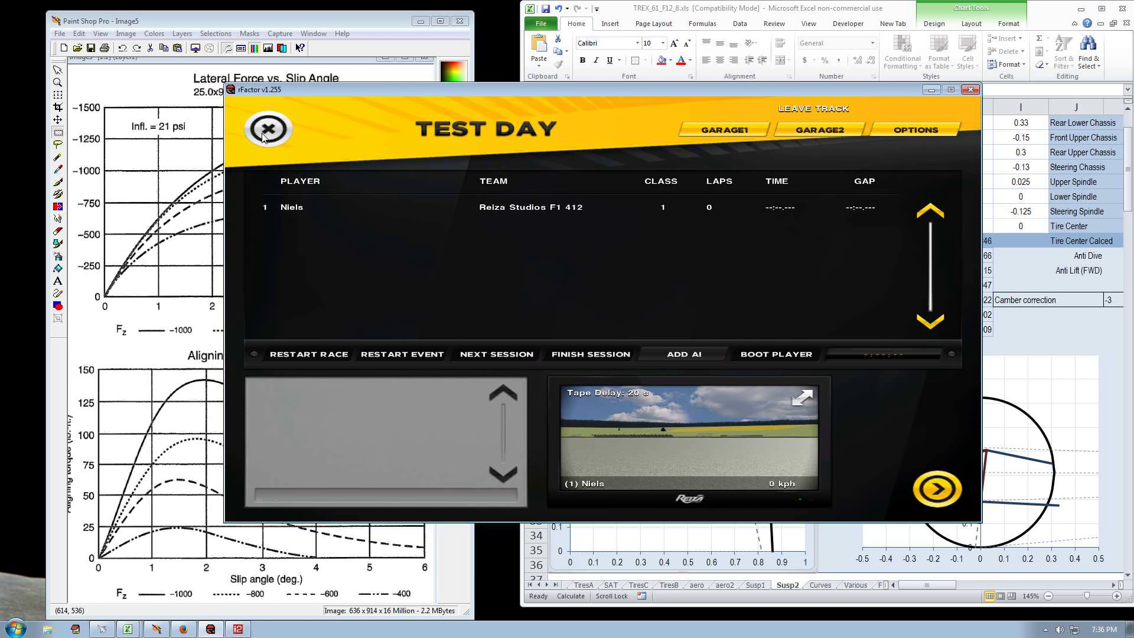
key("alt+Tab")
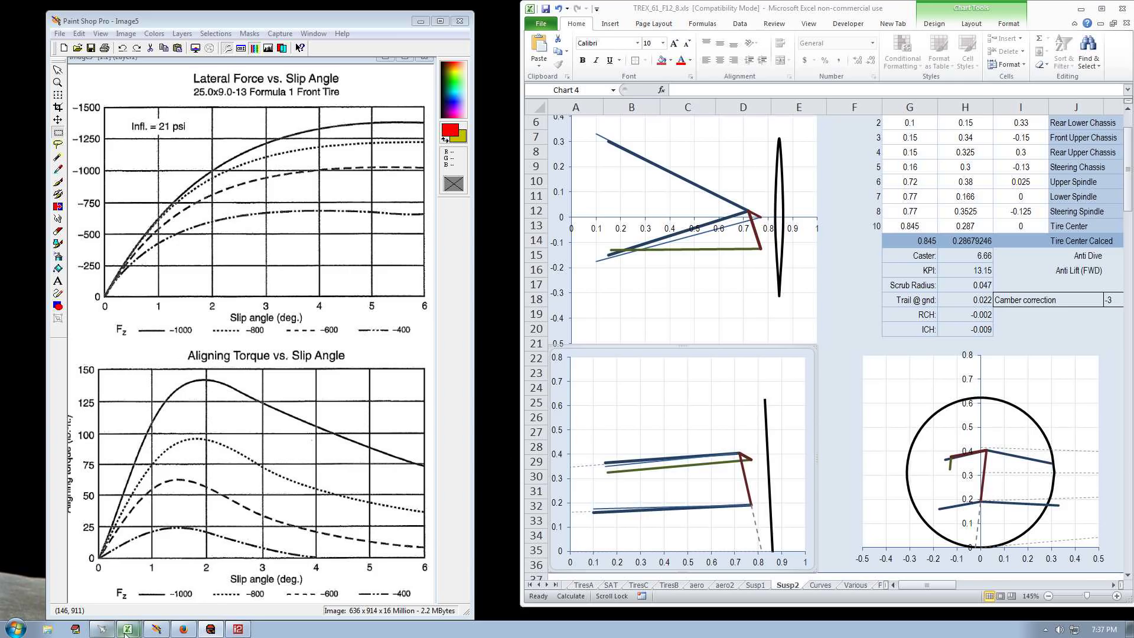
Show the Book3 Steering Hulk-o-matic sheet, with the MoTeC window moved left and narrowed beside it
mouse_move(126, 617)
left_click(73, 585)
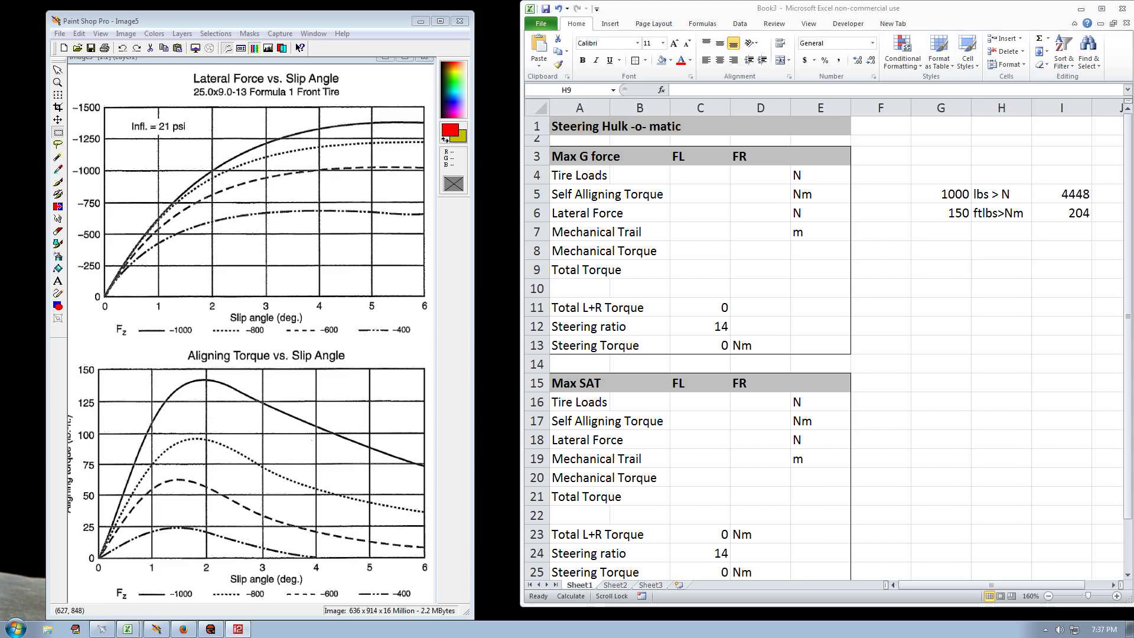
mouse_move(1122, 66)
left_mouse_down()
mouse_move(478, 16)
mouse_move(414, 44)
mouse_move(306, 30)
left_mouse_up()
left_click_drag(804, 285, 536, 286)
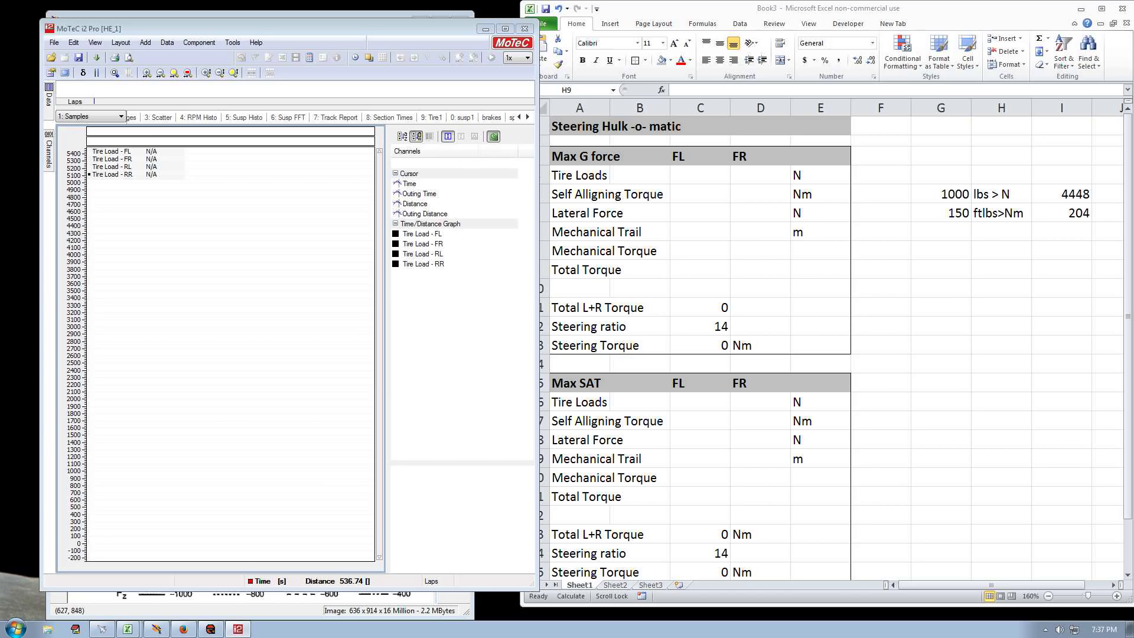
Set the MoTeC graph cursor to about 11.4 s to read the FL and FR tire loads
left_click_drag(275, 216, 283, 220)
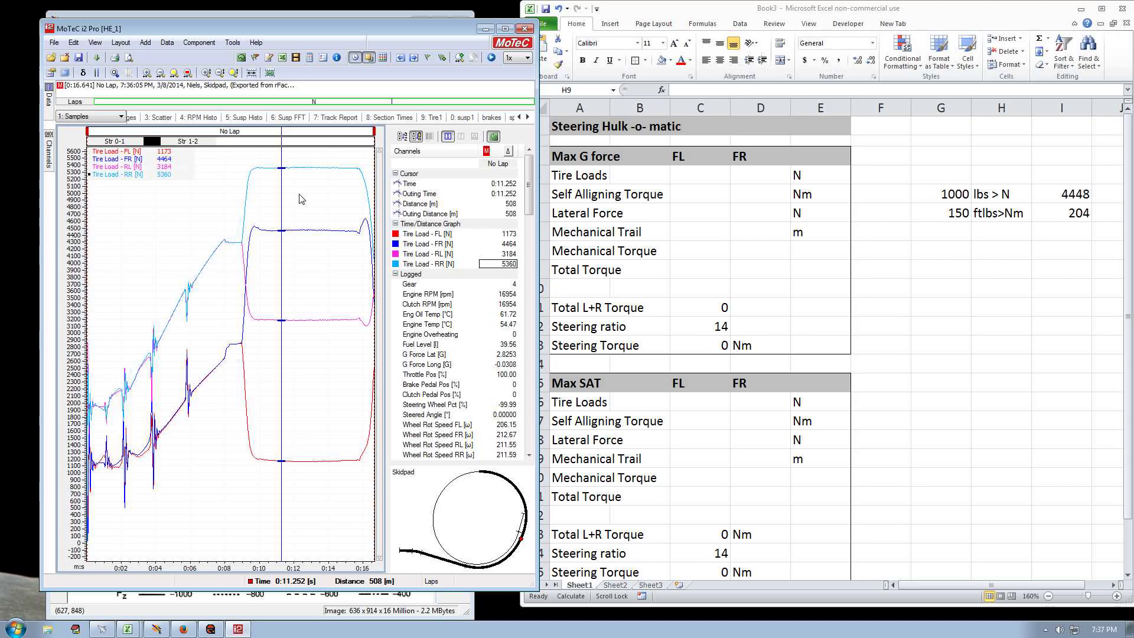
left_click(268, 204)
left_click_drag(267, 203, 287, 220)
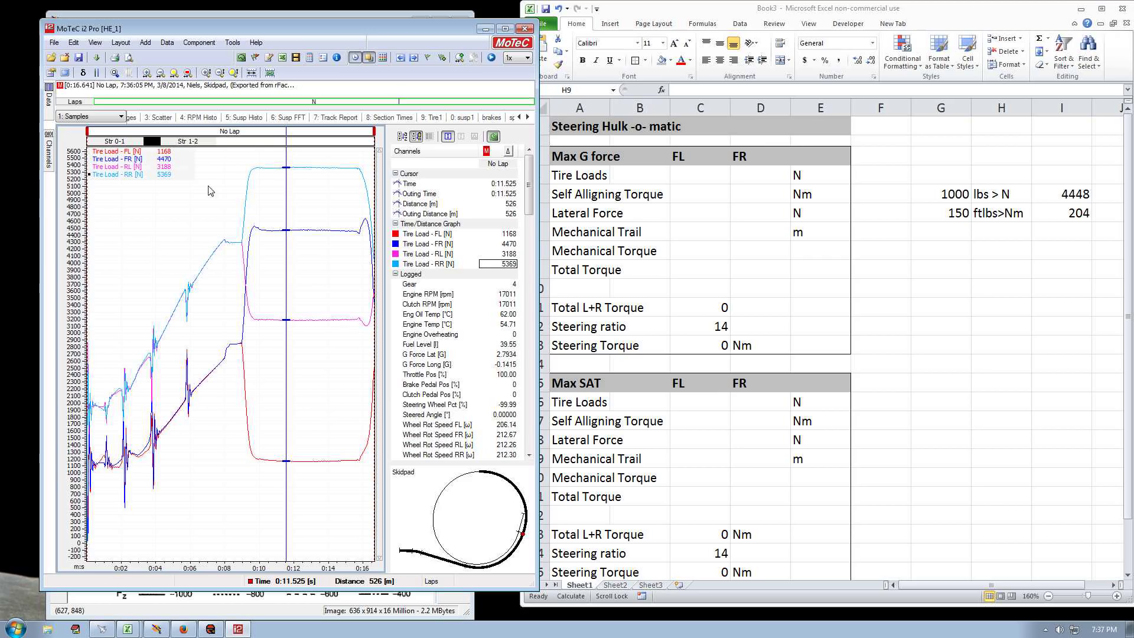
Enter the Max G tire loads: 1168 for FL in C4 and 4470 for FR in D4
left_click(600, 159)
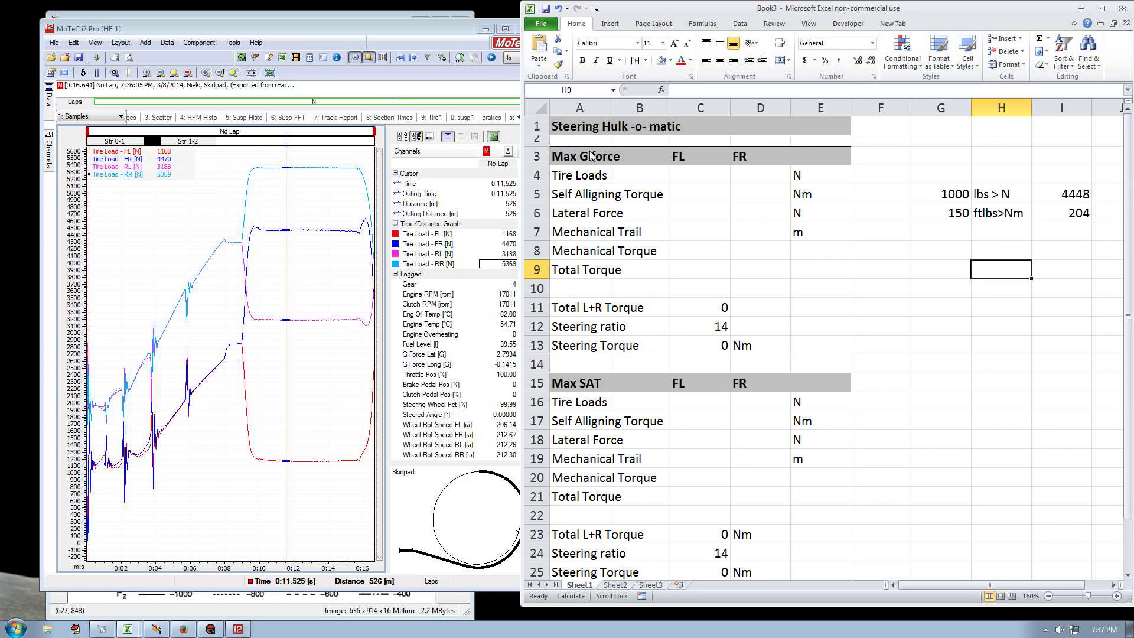
left_click(709, 179)
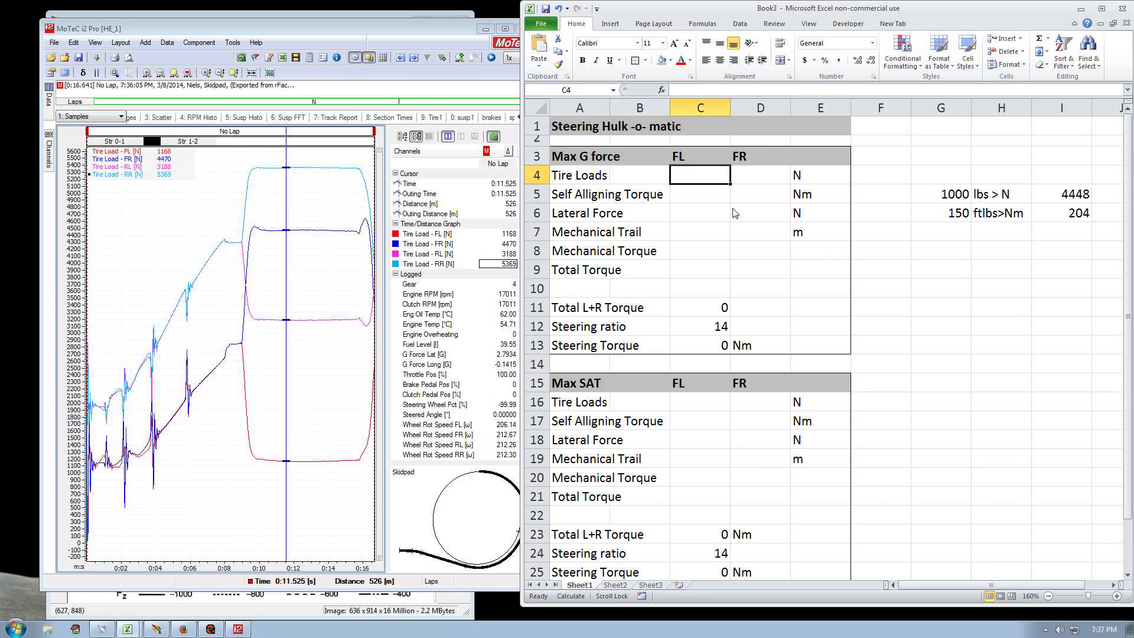
type("1168")
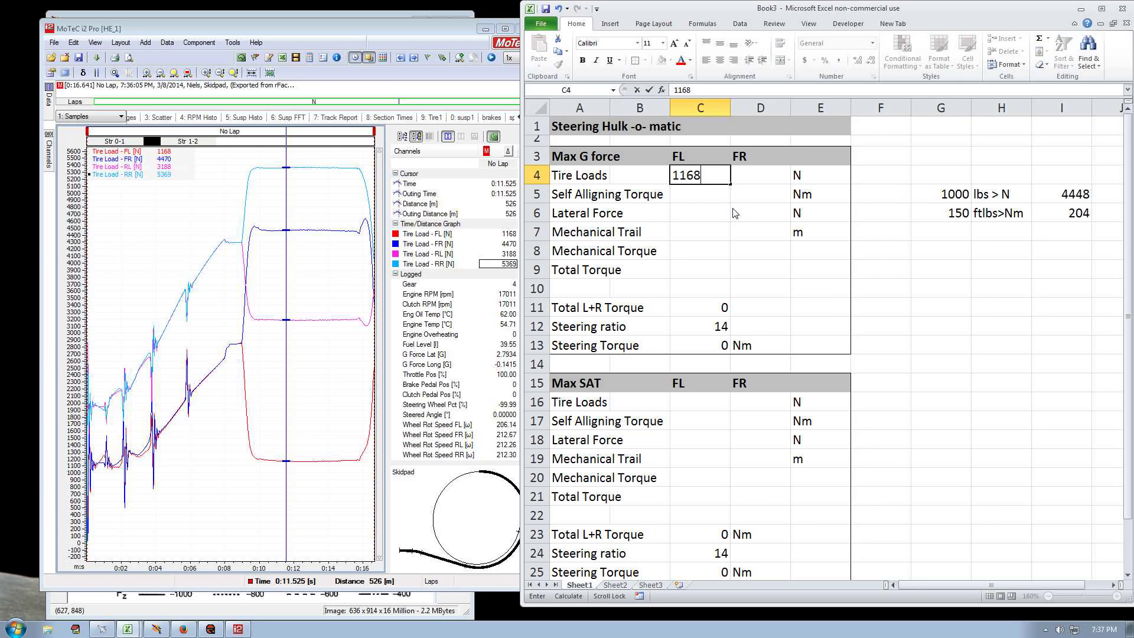
scroll(735, 213, "right", 1)
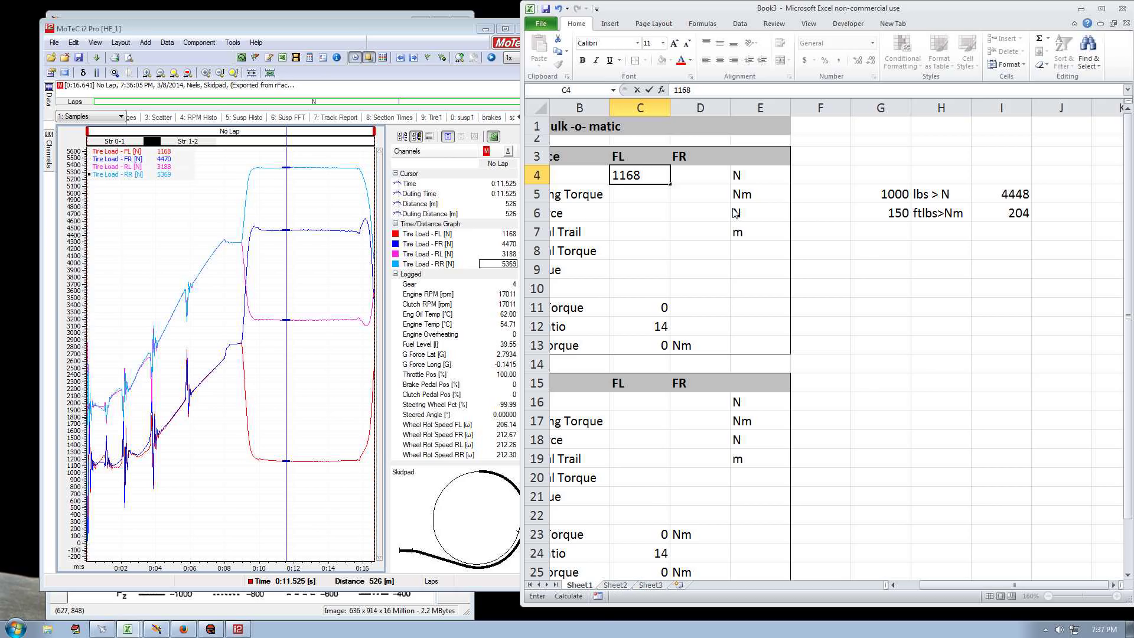
key("Tab")
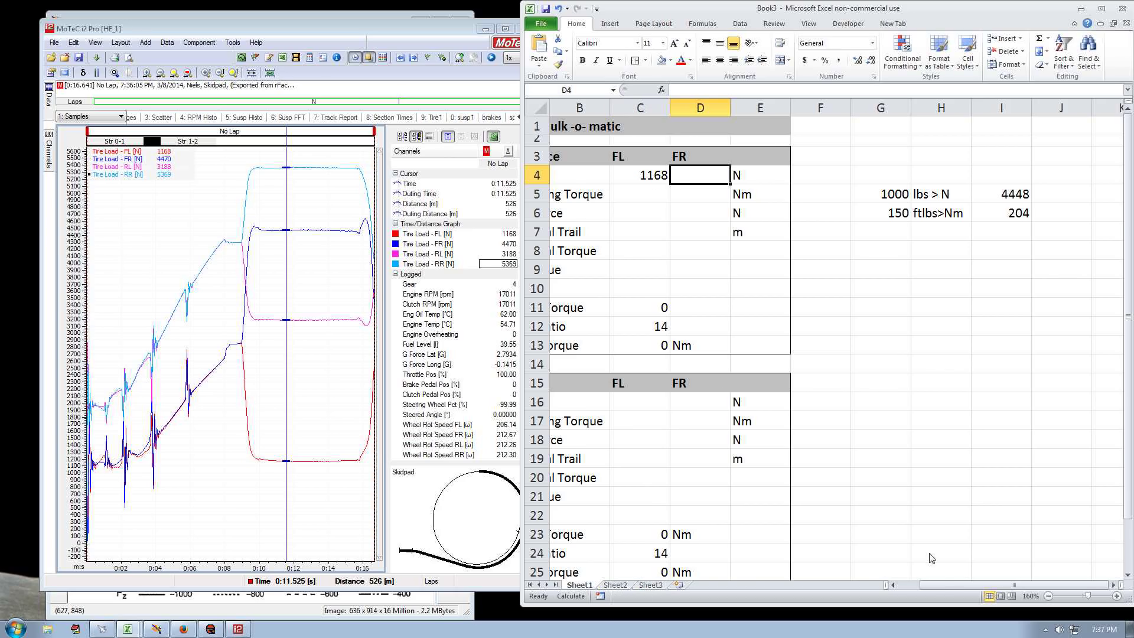
left_click_drag(1011, 585, 1004, 585)
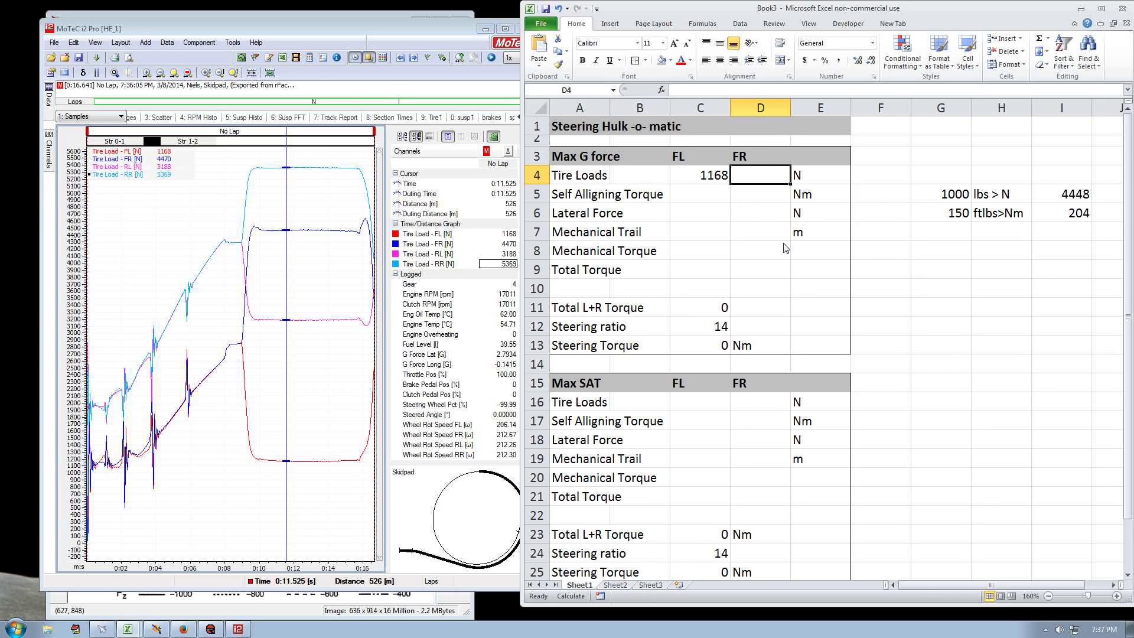
type("4470")
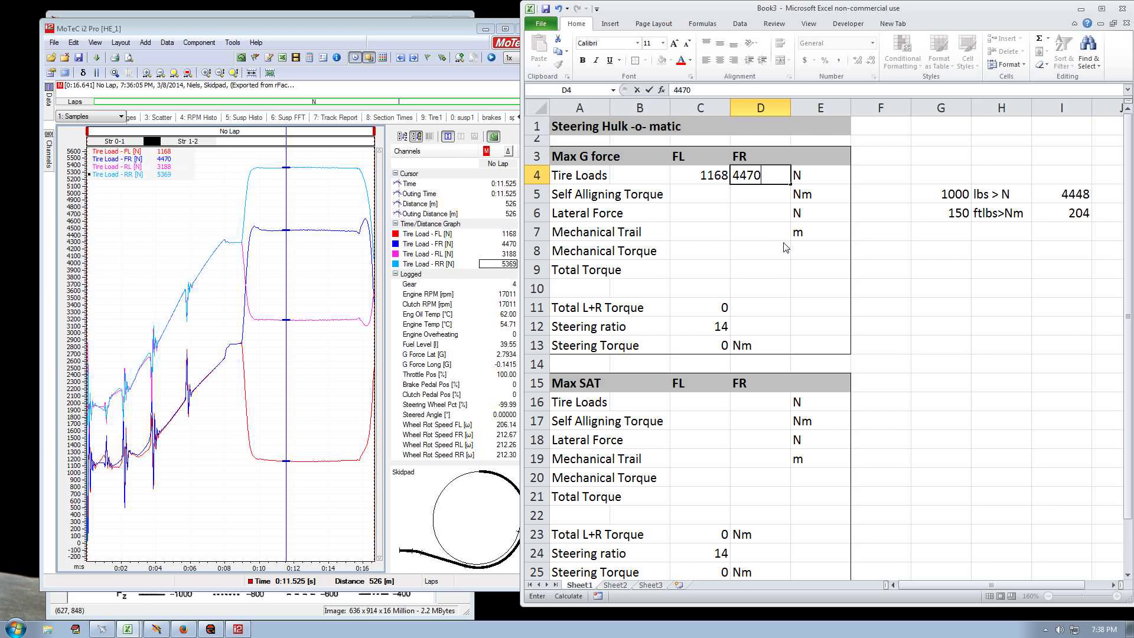
key("Return")
key("Left")
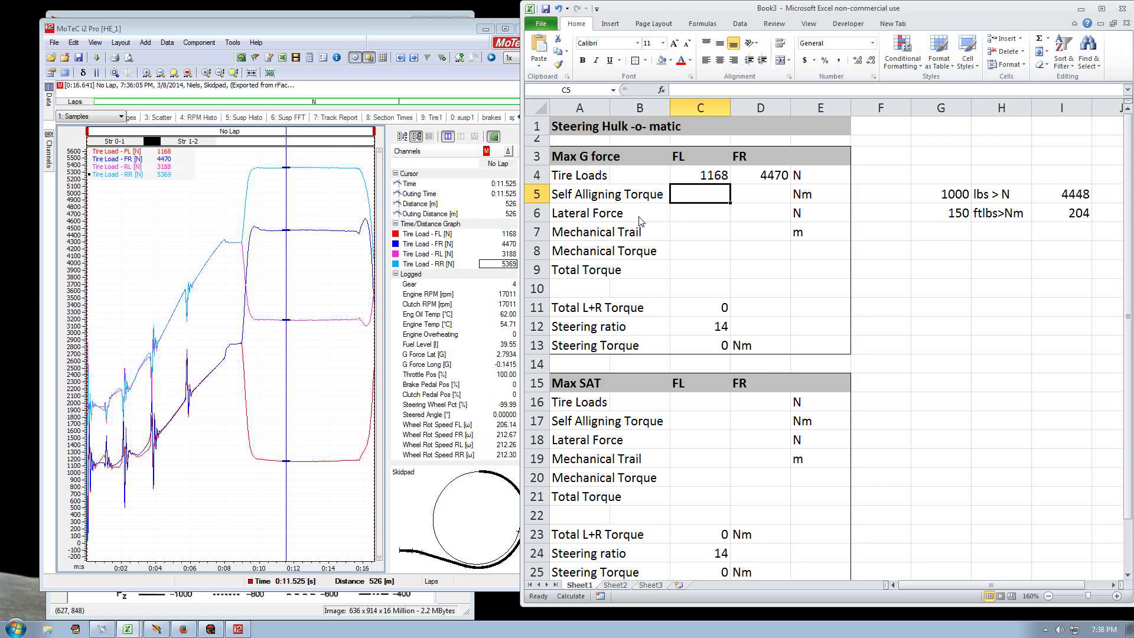
Minimize MoTeC and enter an N>lbs label in H8 with the value 4470 in G8
left_click(485, 29)
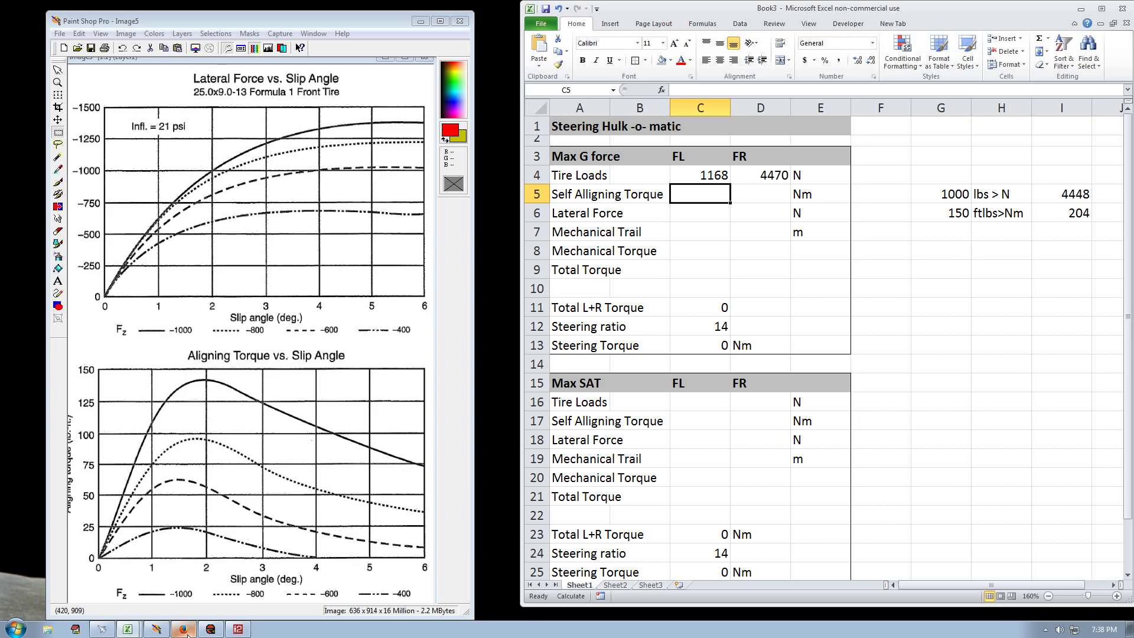
mouse_move(189, 631)
left_click(1004, 244)
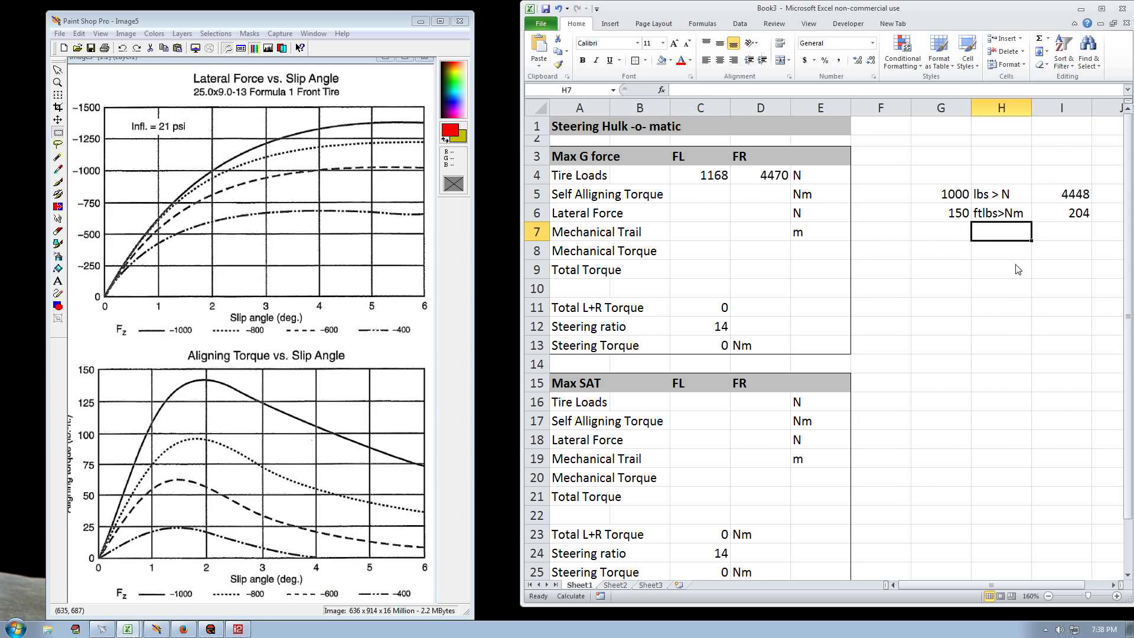
type("N>lbs")
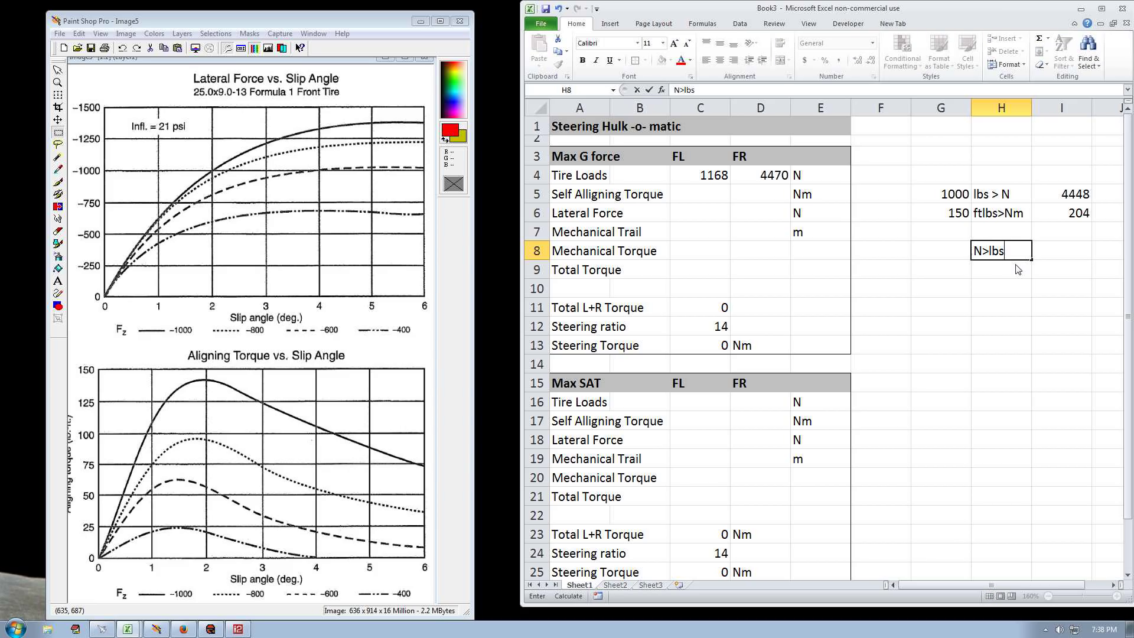
key("Left")
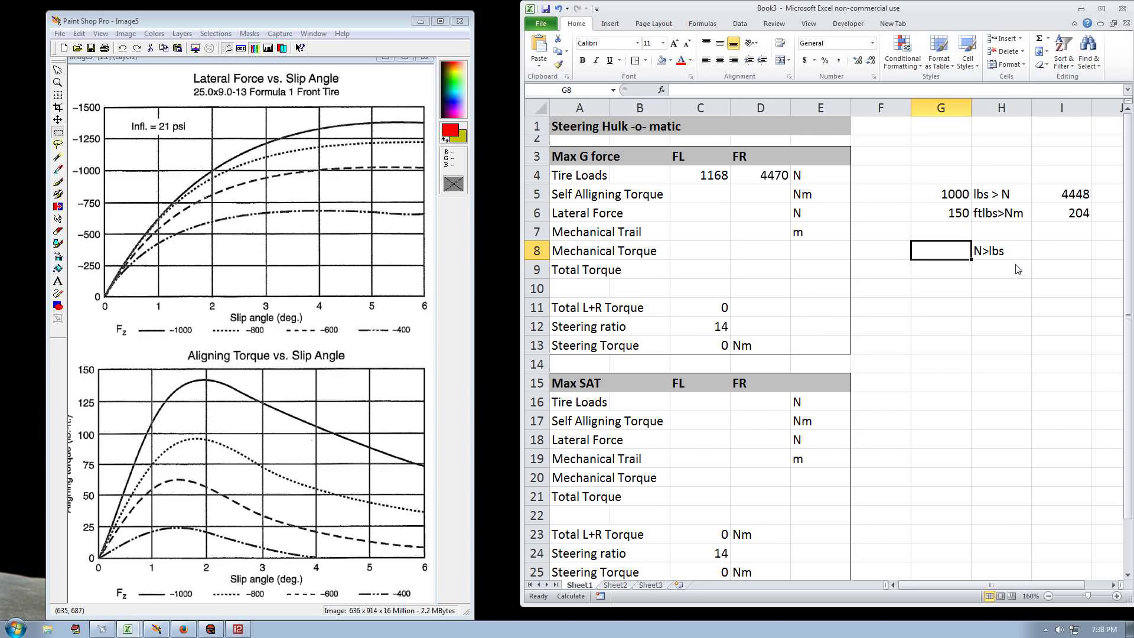
type("4470")
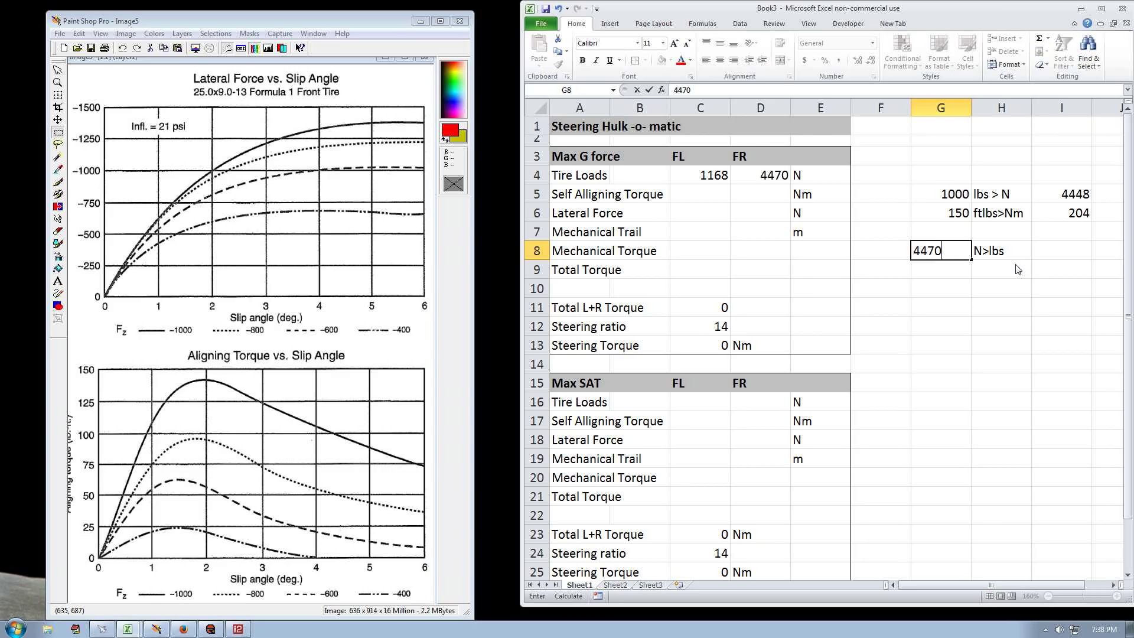
key("Right")
key("Right")
Put =G8/4.448 in I8, accepting Excel's correction, to get 1004.95 lbs
type("=")
key("Left")
key("Left")
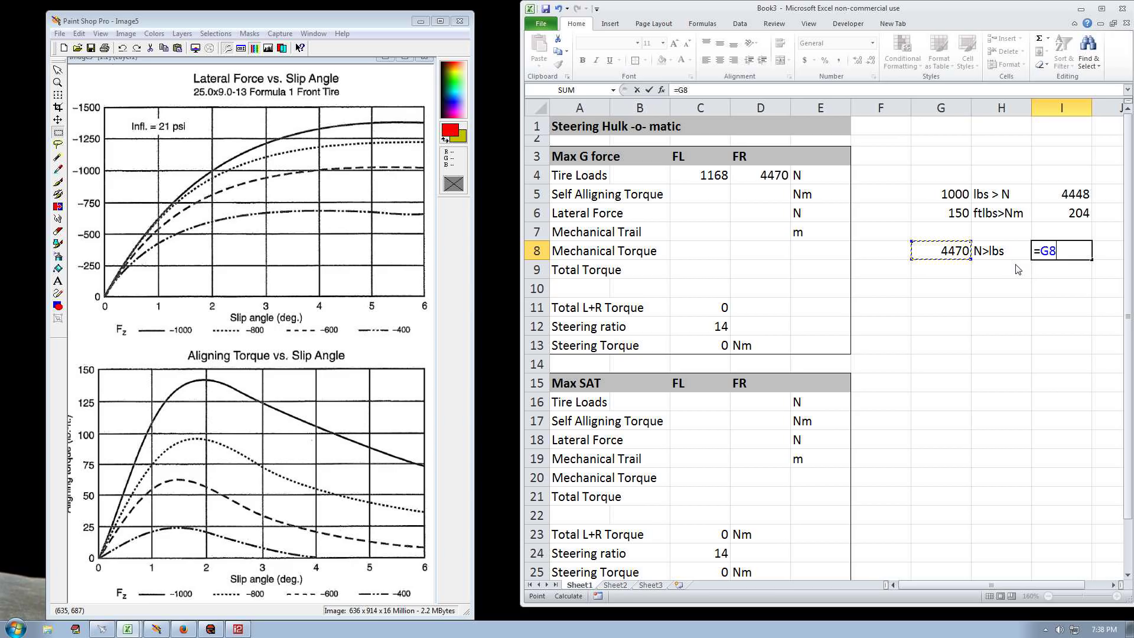
type("/4.448.")
key("Return")
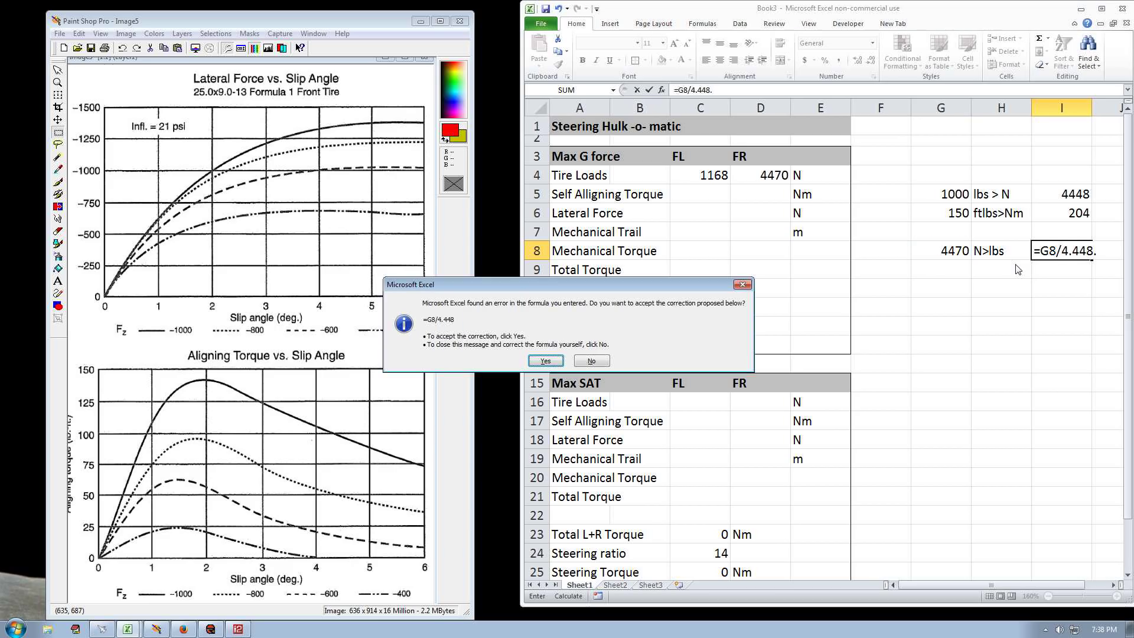
key("Return")
key("Up")
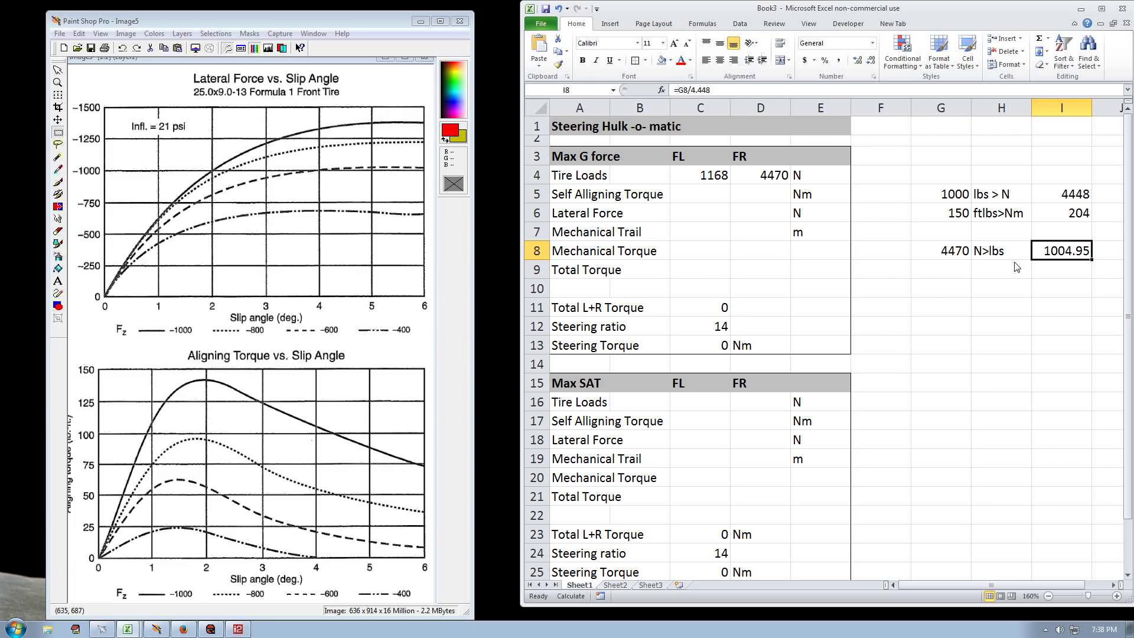
key("Down")
key("Up")
key("Left")
key("Left")
key("Down")
key("Right")
Add an Nm>ftlbs row: label in H9, test value 100 in G9, formula =G9/1.36 in I9
type("f")
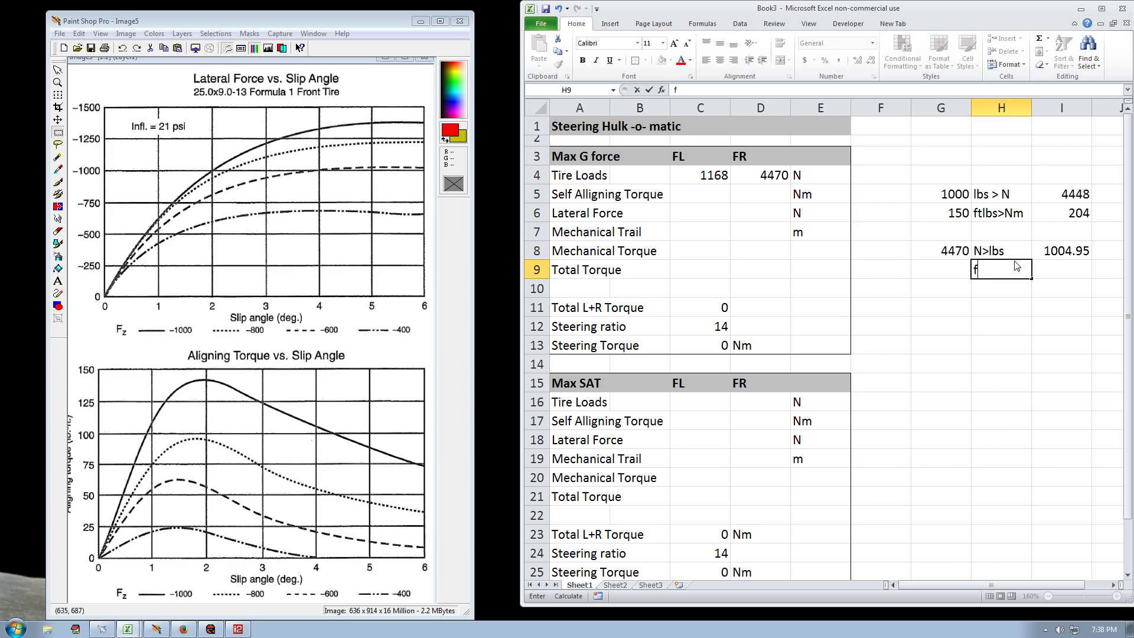
type("tlbs")
type(">")
key("BackSpace")
key("BackSpace")
key("BackSpace")
key("BackSpace")
key("BackSpace")
key("BackSpace")
type("Nm>ftlbs")
key("Tab")
key("Left")
key("Left")
type("100")
key("Tab")
key("Tab")
type("=")
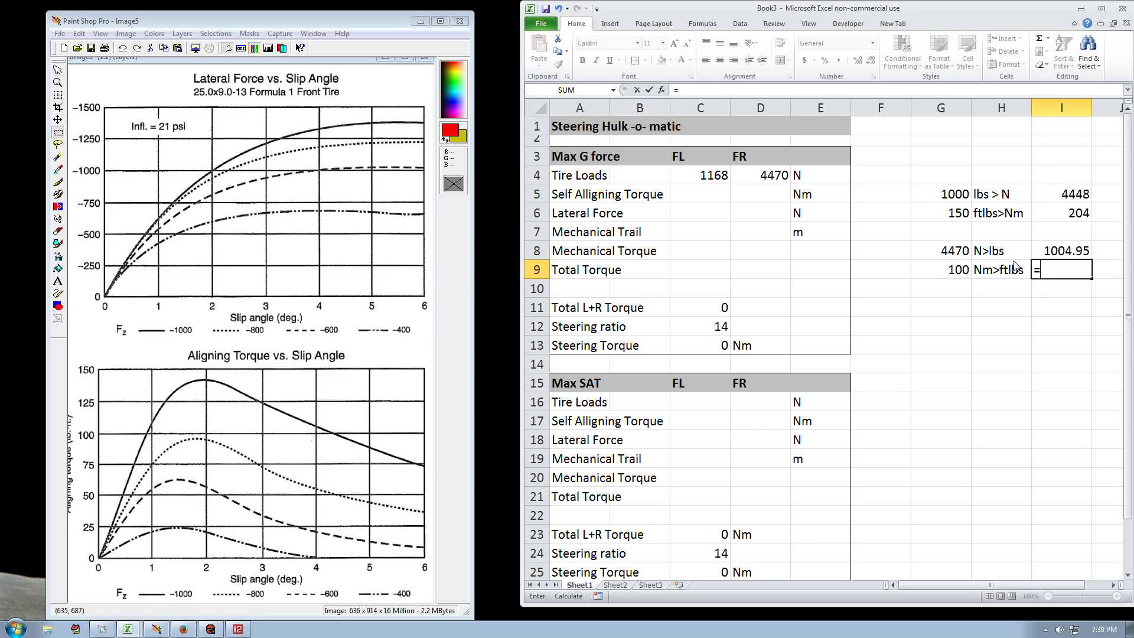
type("G9/1.36")
key("Return")
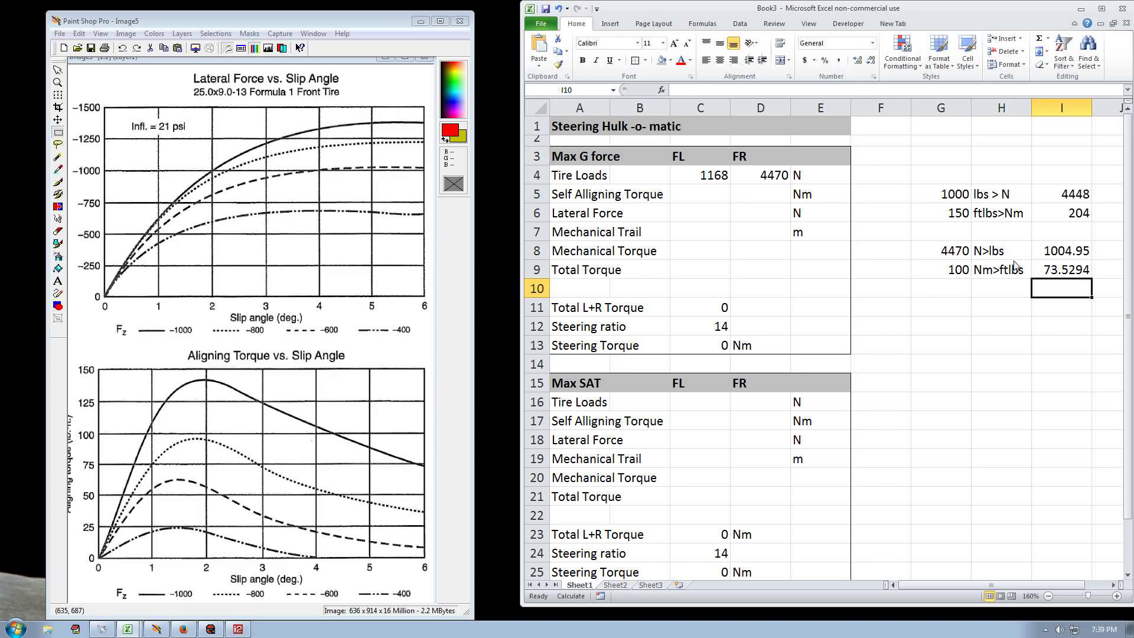
Replace the G9 input with 204 Nm so the row converts it to 150 ftlbs
key("Up")
key("Left")
key("Left")
type("204")
key("Return")
key("Up")
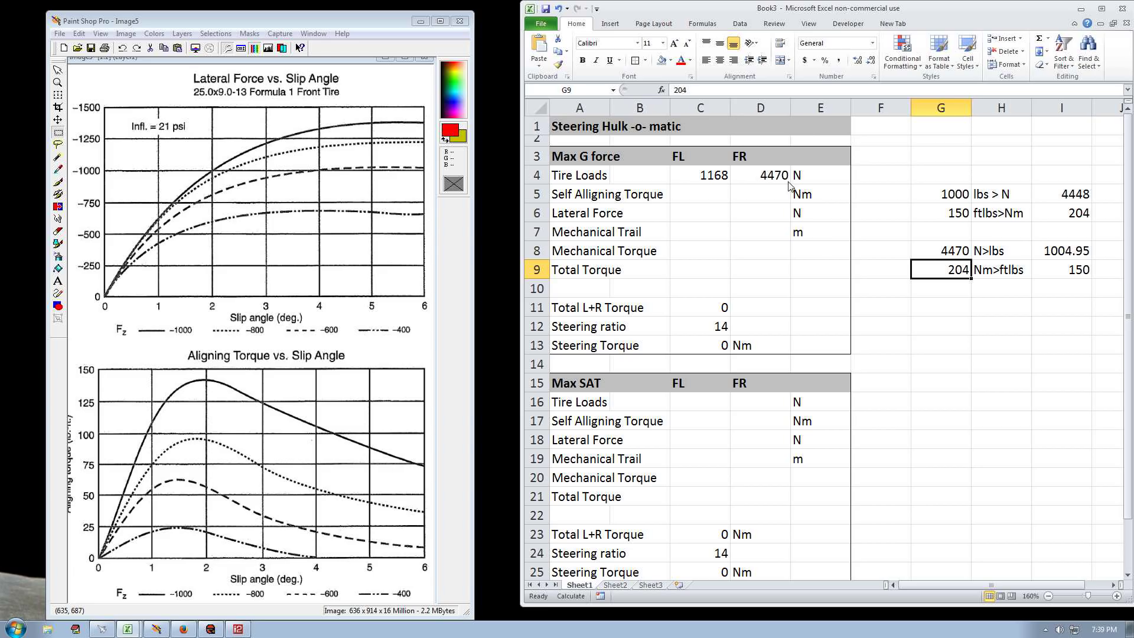
Replace the 4470 N load in G8 with the FL tire load 1168 N, giving 262.59 lbs
left_click(930, 253)
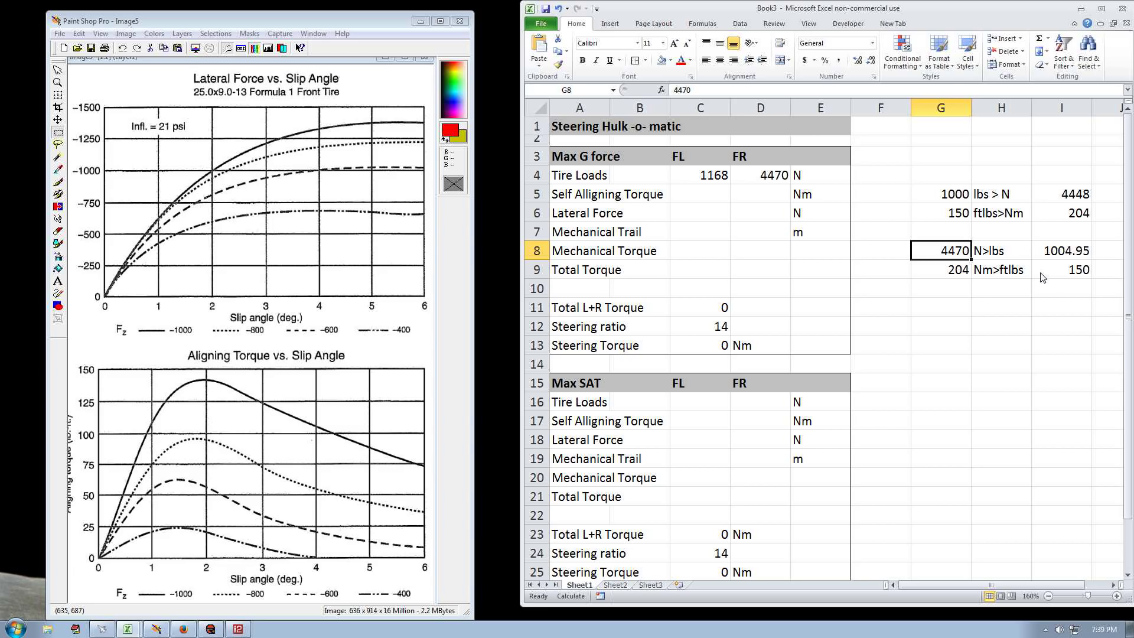
type("1168")
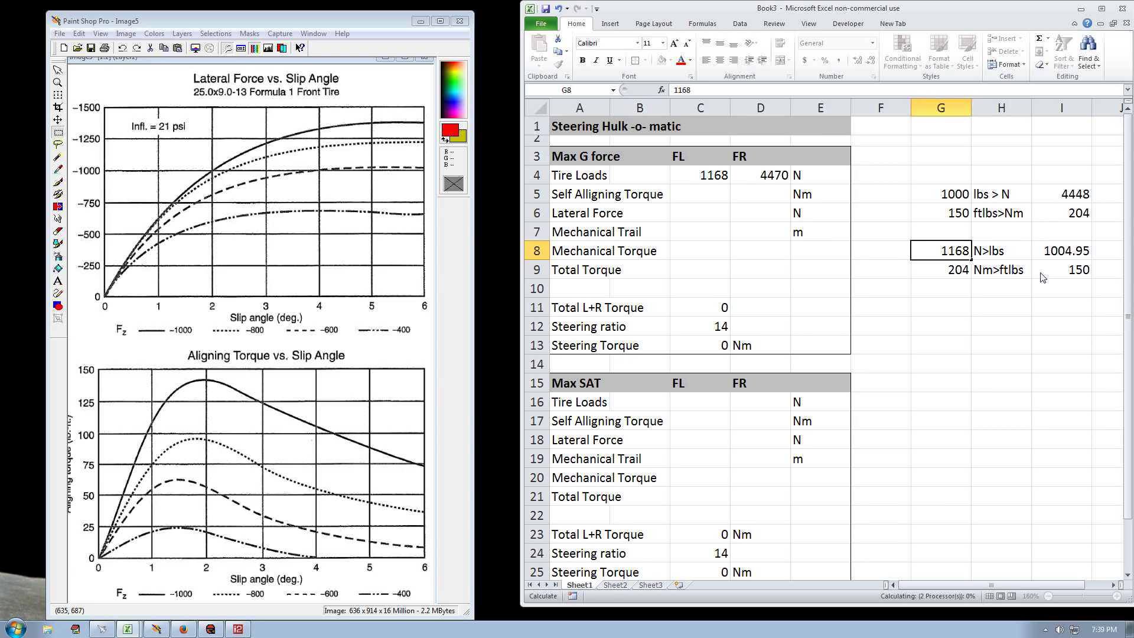
key("Return")
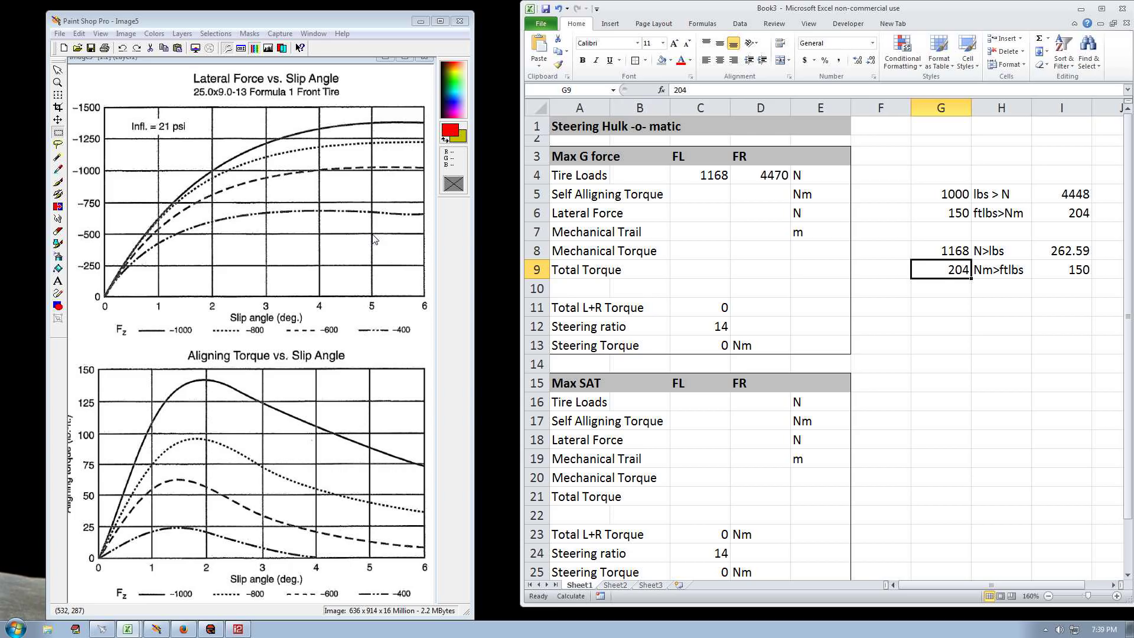
Convert 500 lbs in G5 and enter the resulting 2224 N as the FL lateral force in C6
left_click(955, 326)
left_click(953, 197)
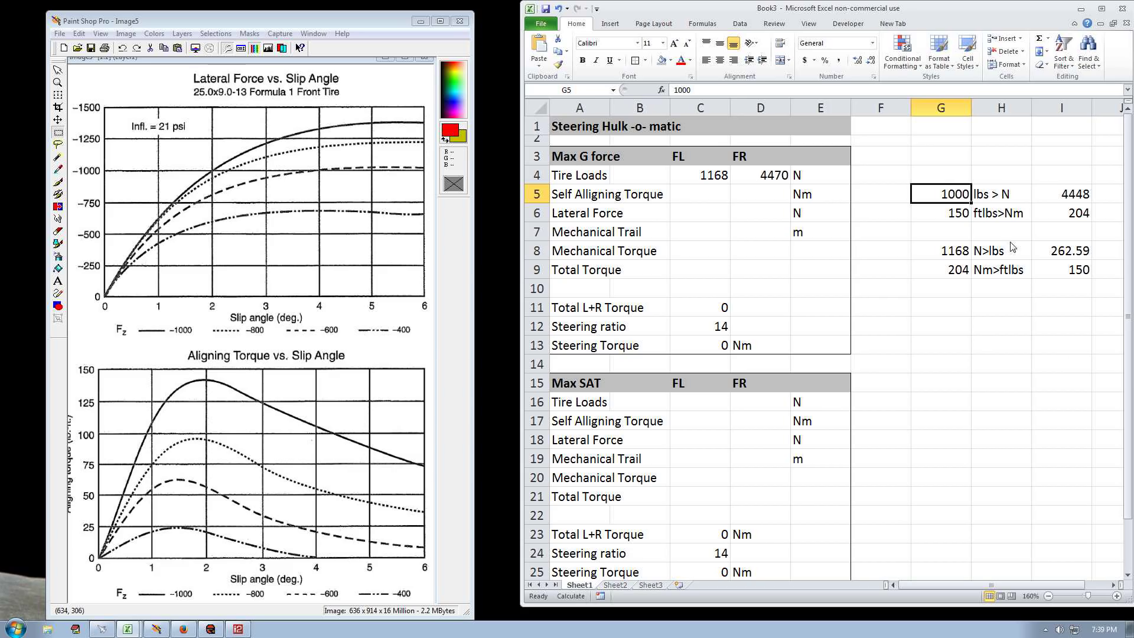
type("500")
key("Return")
key("Up")
key("Right")
key("Left")
key("Left")
key("Left")
key("Left")
key("Down")
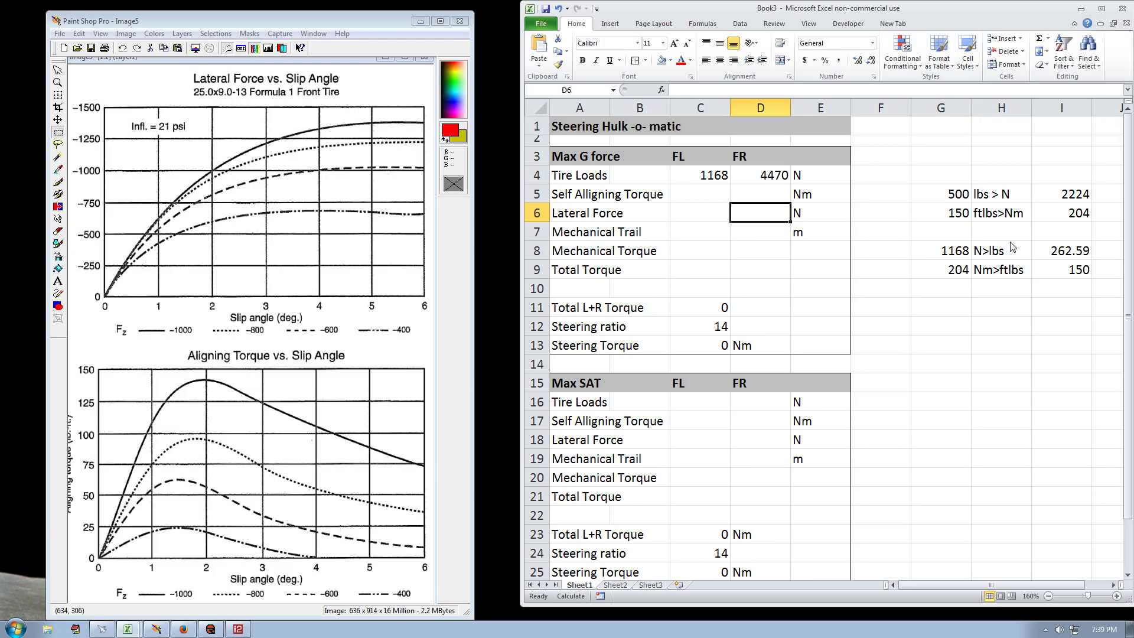
key("Left")
type("2224")
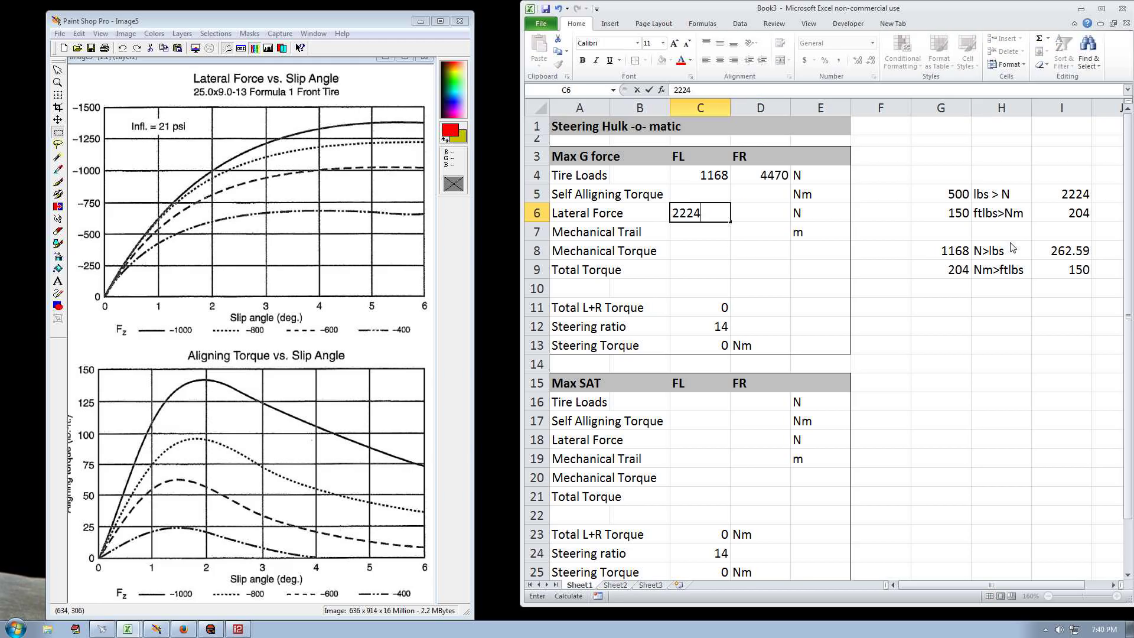
key("Right")
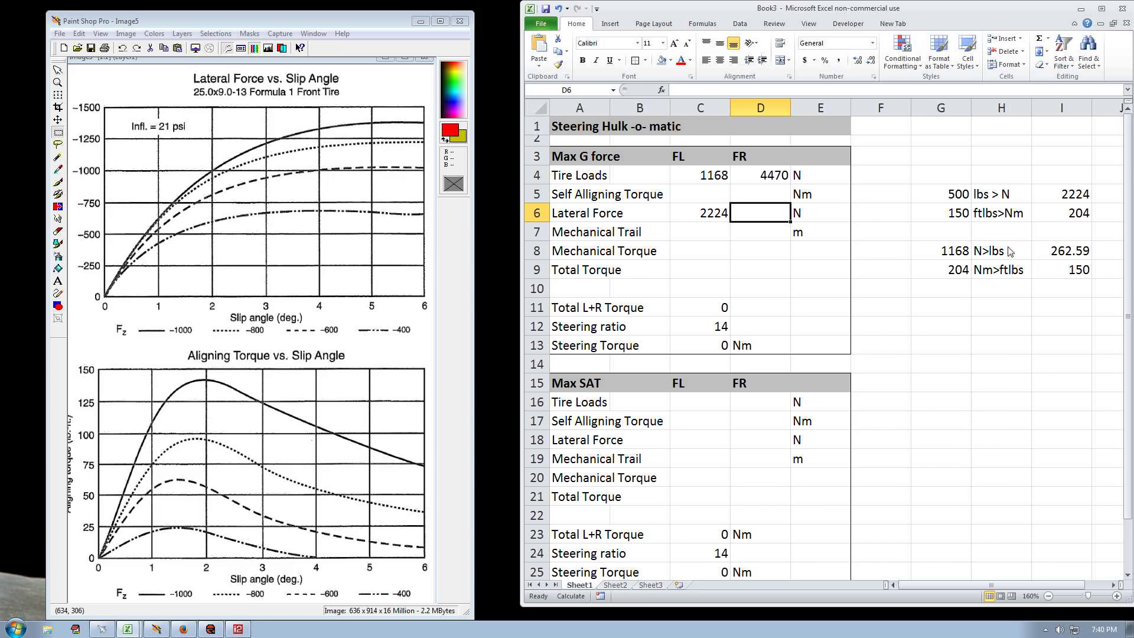
Restore 4470 as the load value in G8
left_click(958, 256)
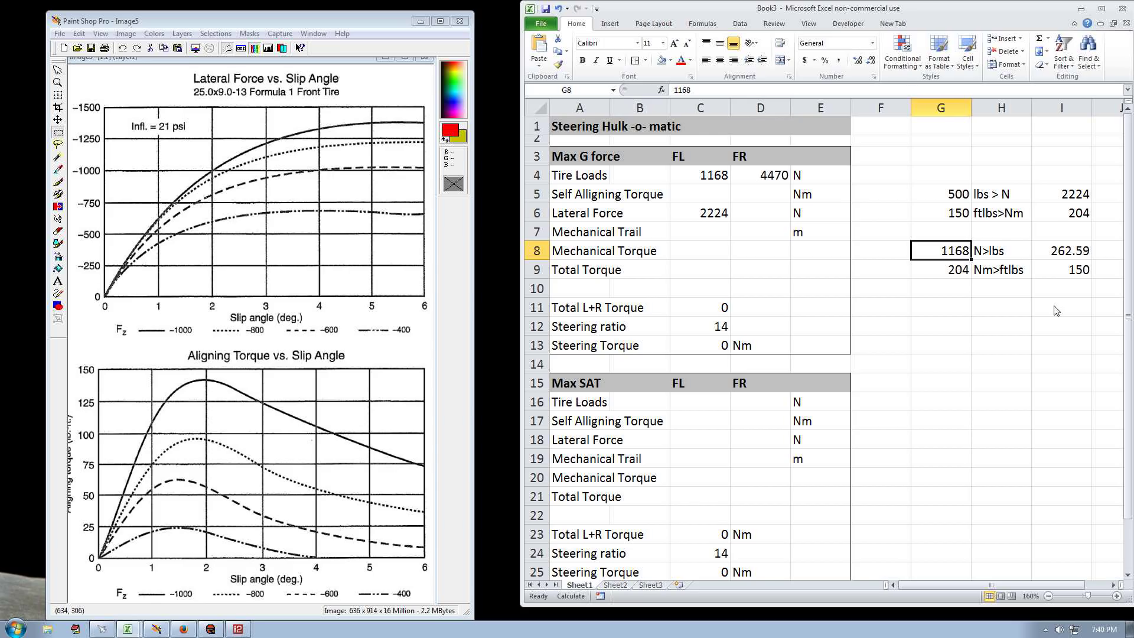
type("470")
key("Return")
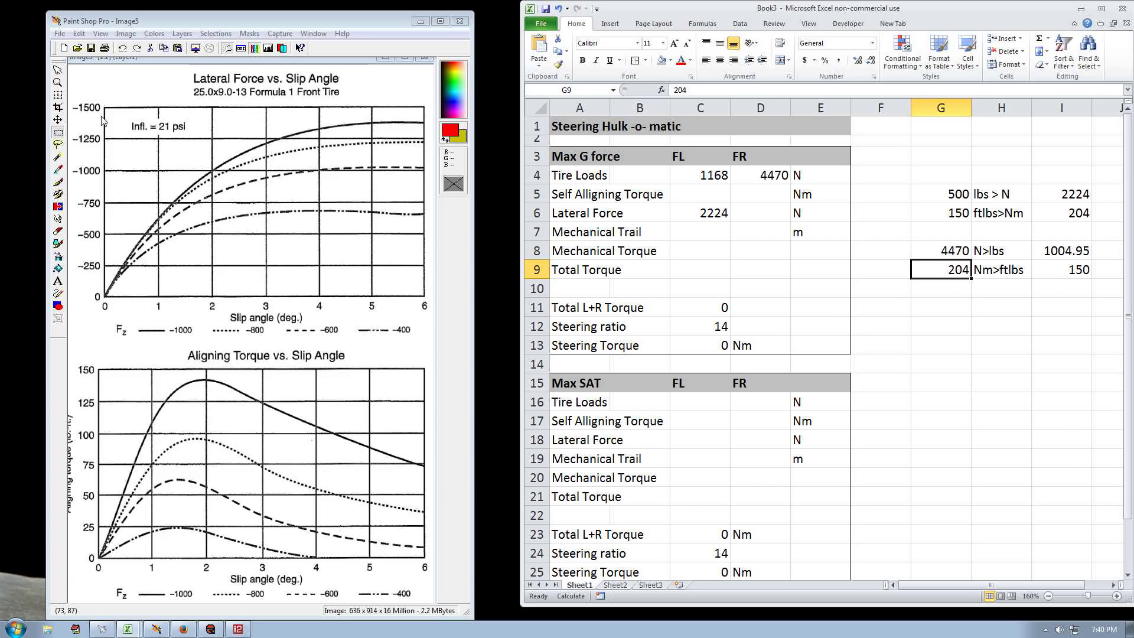
Convert 1375 lbs in G5 and enter the resulting 6116 N as the FR lateral force in D6
left_click(952, 218)
key("Up")
type("1375")
key("Return")
left_click(759, 213)
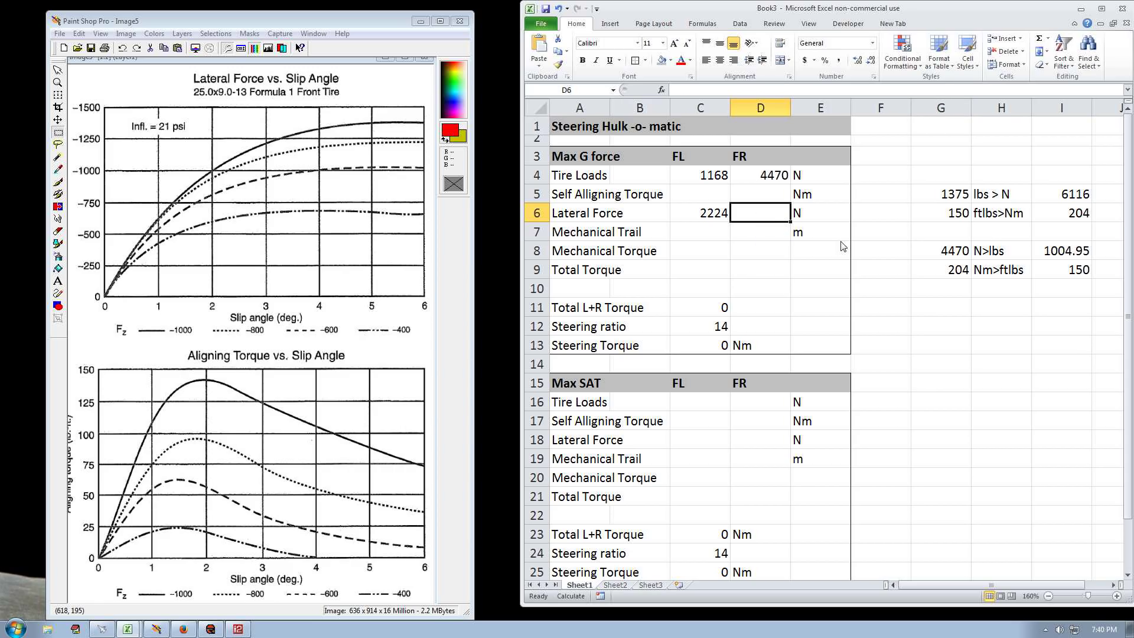
type("6116")
key("Return")
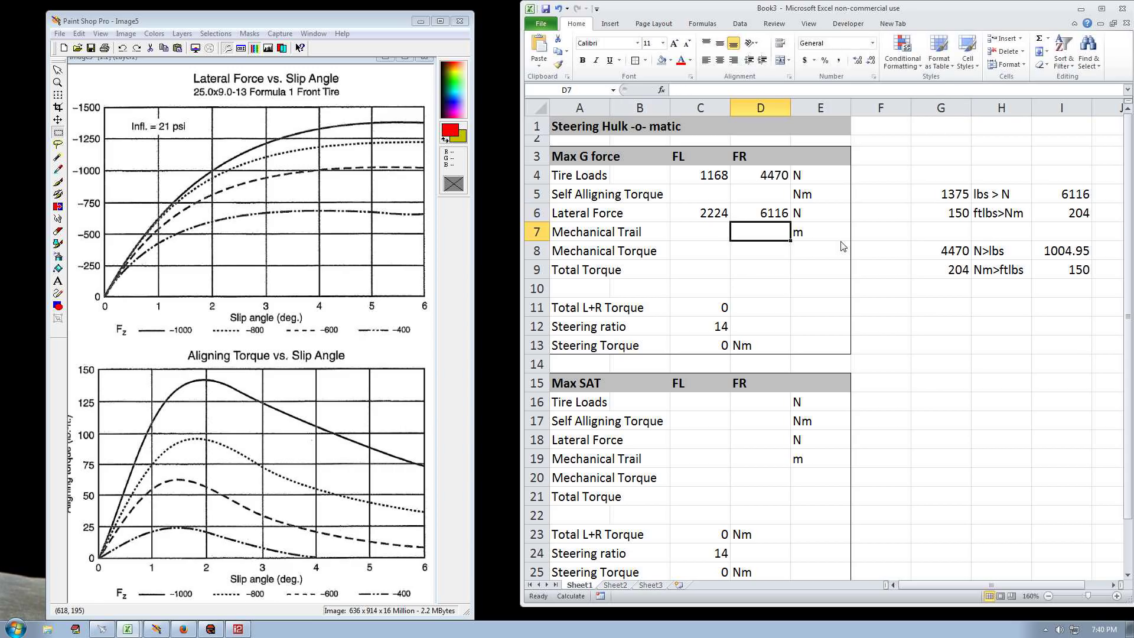
key("Up")
key("Up")
key("Left")
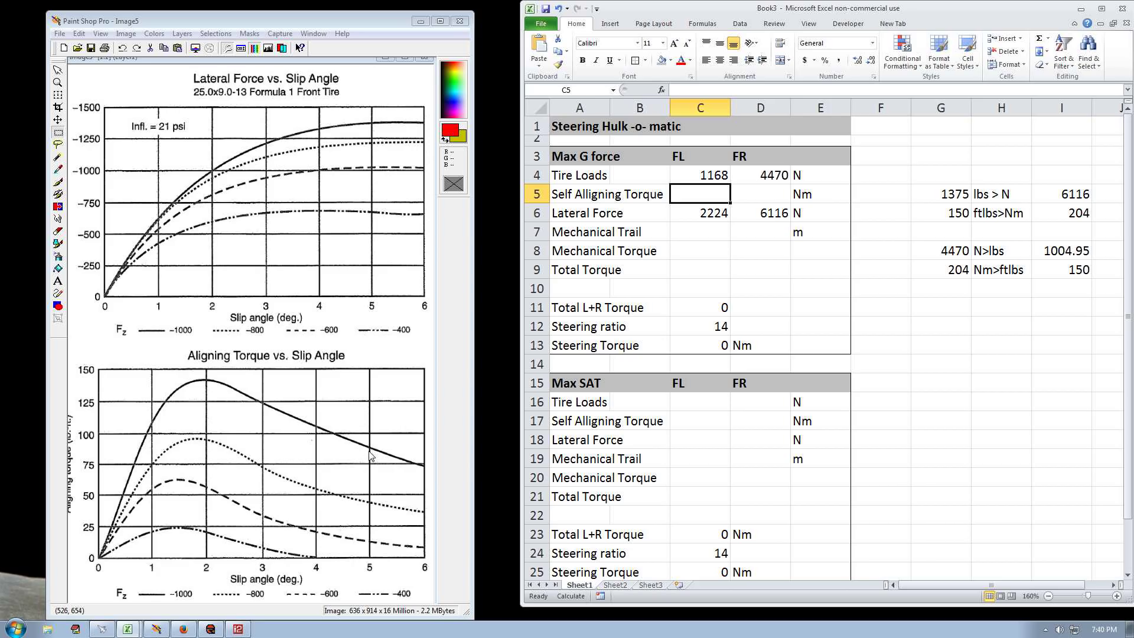
Convert 88 ftlbs in G6, giving 119.68 Nm
left_click(948, 253)
key("Up")
key("Up")
type("88")
key("Return")
Enter self-aligning torques of 120 Nm for FR in D5 and 0 for FL in C5
key("Left")
key("Left")
key("Left")
key("Up")
key("Up")
type("120")
key("Return")
key("Up")
key("Left")
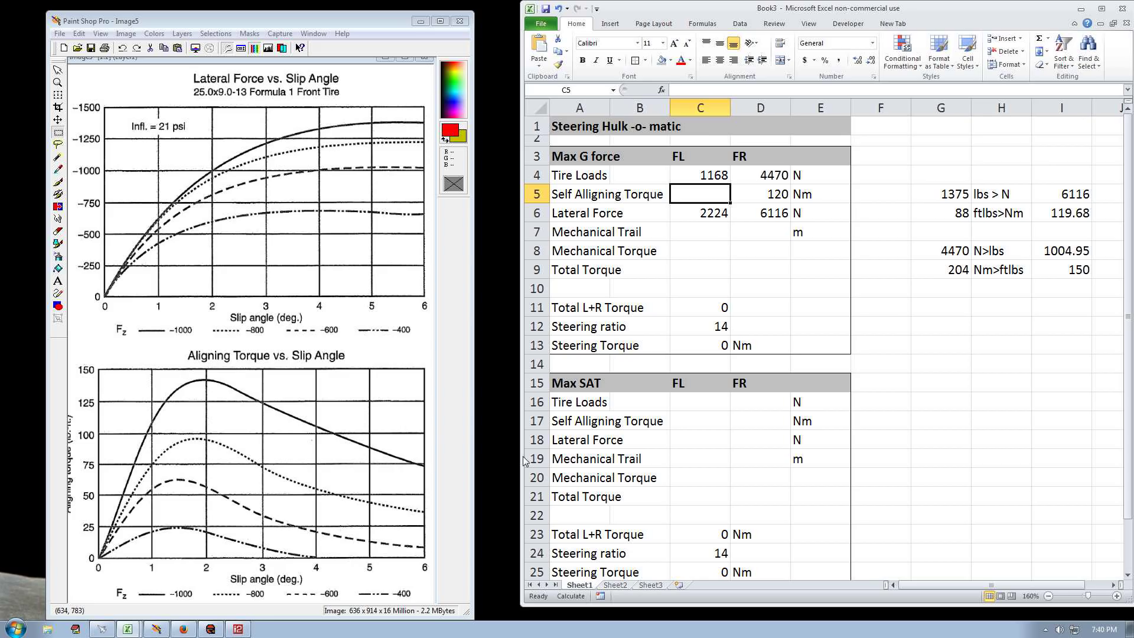
type("0")
key("Return")
key("Return")
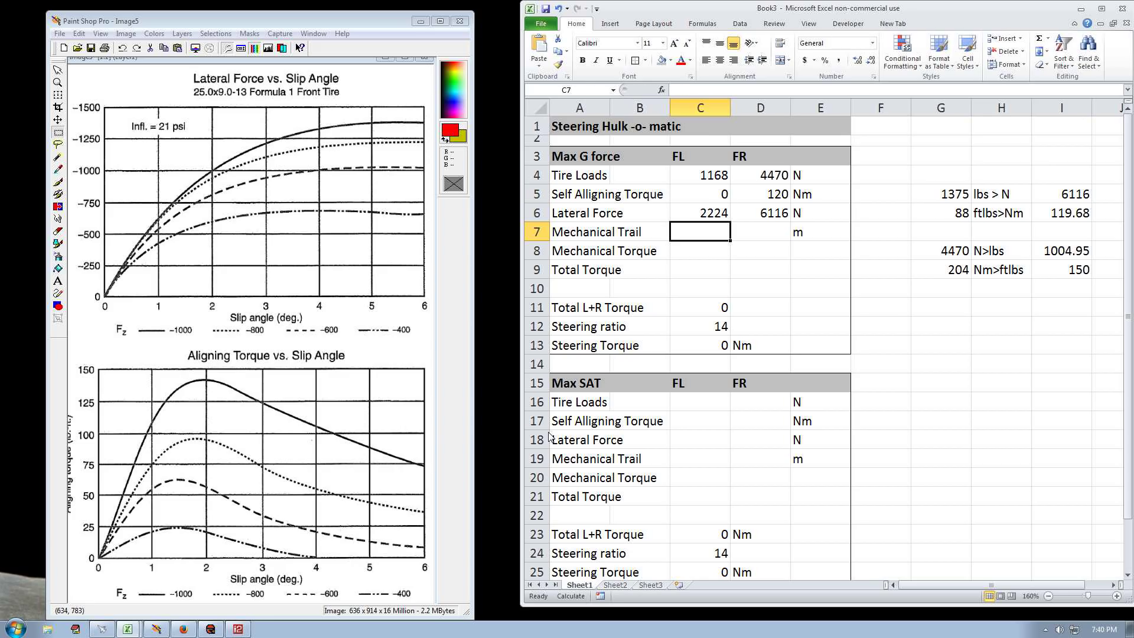
Look up the Trail @ gnd value in TREX_61_F12_8.xls, then return to Book3
left_click(128, 631)
left_click(117, 607)
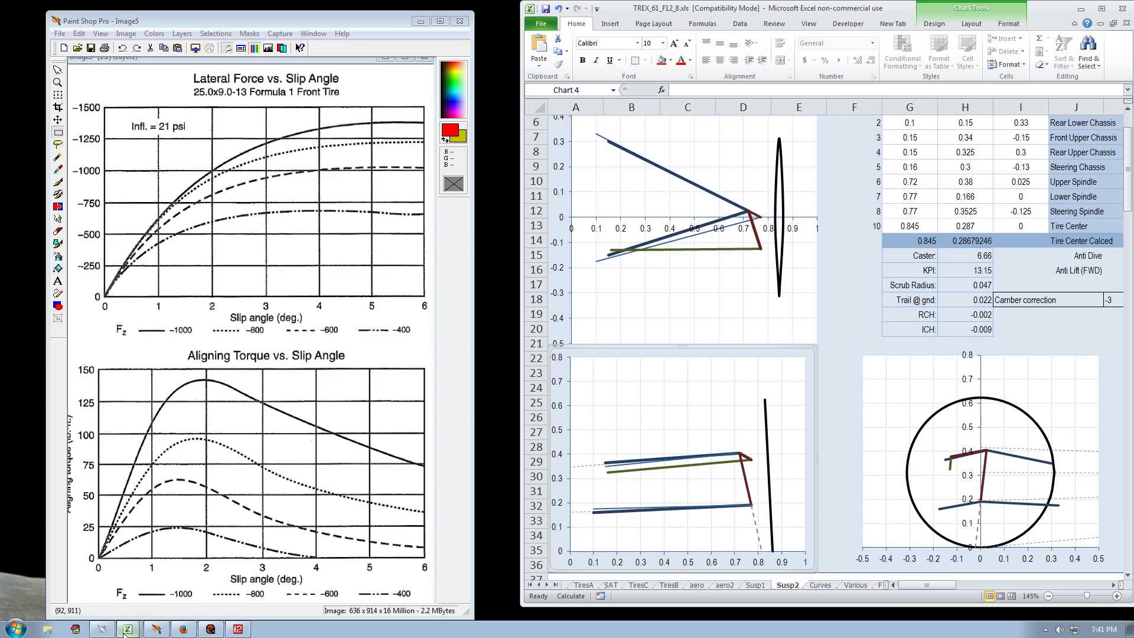
mouse_move(128, 629)
left_click(74, 586)
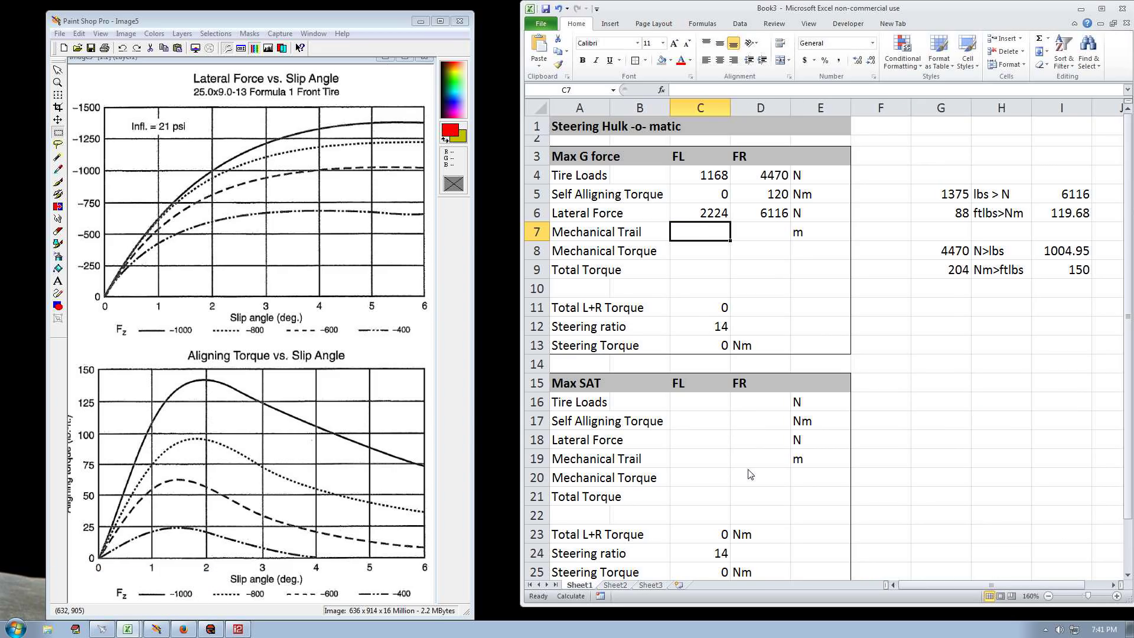
Enter 0.022 m mechanical trail in C7 and D7 for both front tyres
type(".022")
key("Tab")
type(".022")
key("Return")
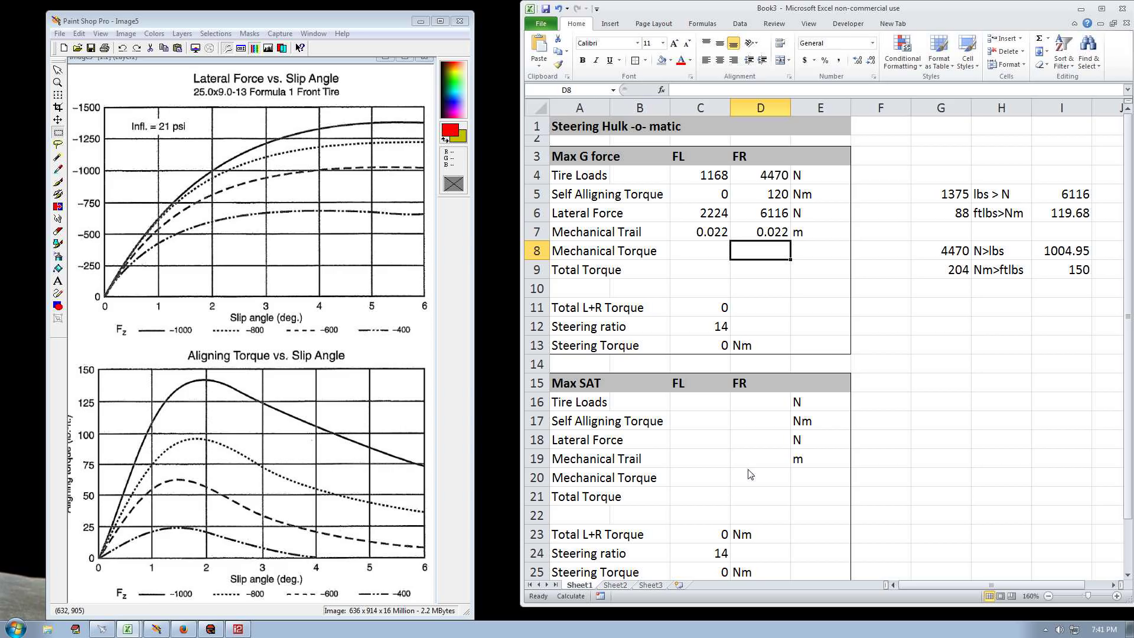
key("Left")
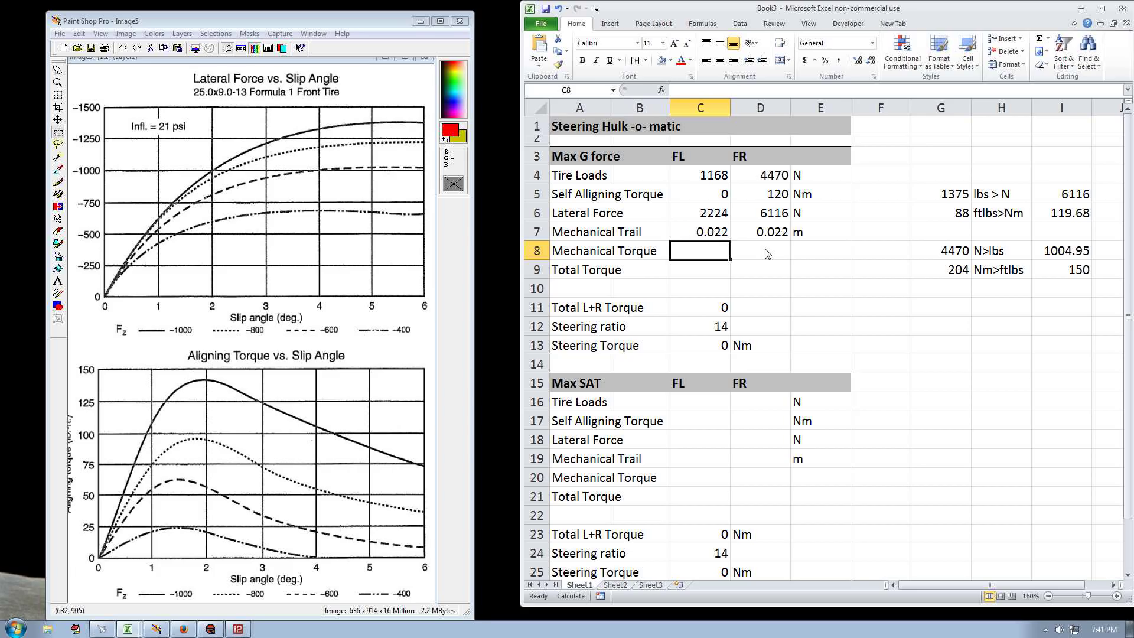
Compute Mechanical Torque with =C7*C6 in C8, fill it to D8, and label it Nm
type("=")
key("Up")
type("*")
key("Up")
key("Up")
key("Return")
left_click(717, 259)
left_click_drag(731, 260, 785, 260)
left_click(849, 259)
type("Nm")
key("Left")
key("Down")
key("Left")
Compute Total Torque with =C8+C5 in C9, fill it to D9, and label it Nm
type("=")
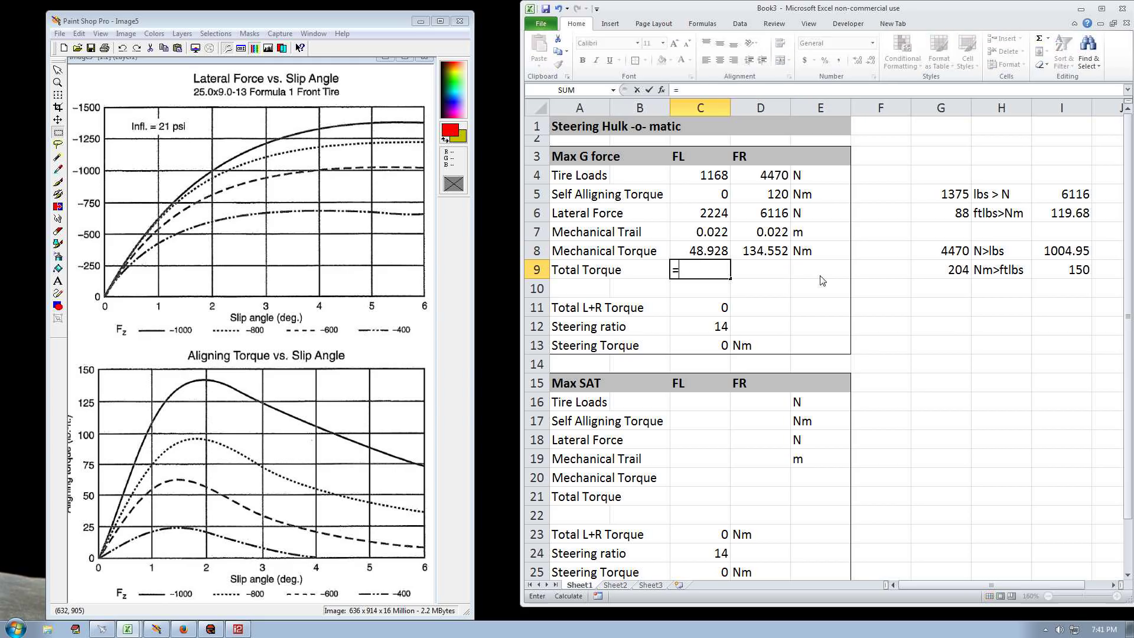
key("Up")
type("+")
key("Up")
key("Up")
key("Up")
key("Up")
key("Return")
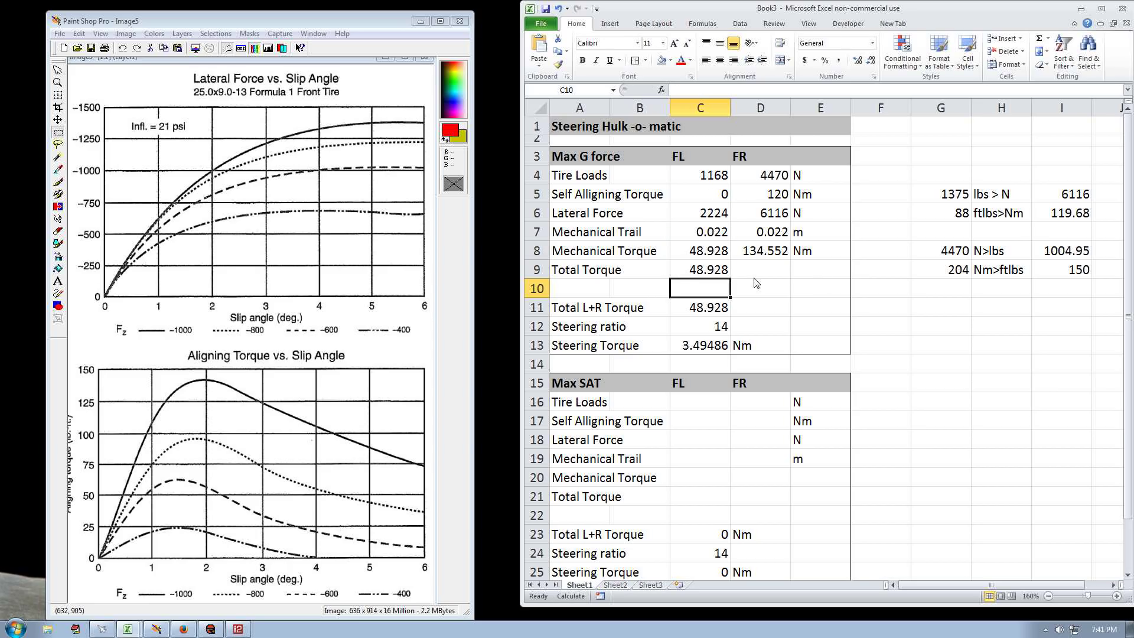
left_click(711, 270)
left_click_drag(733, 282, 791, 282)
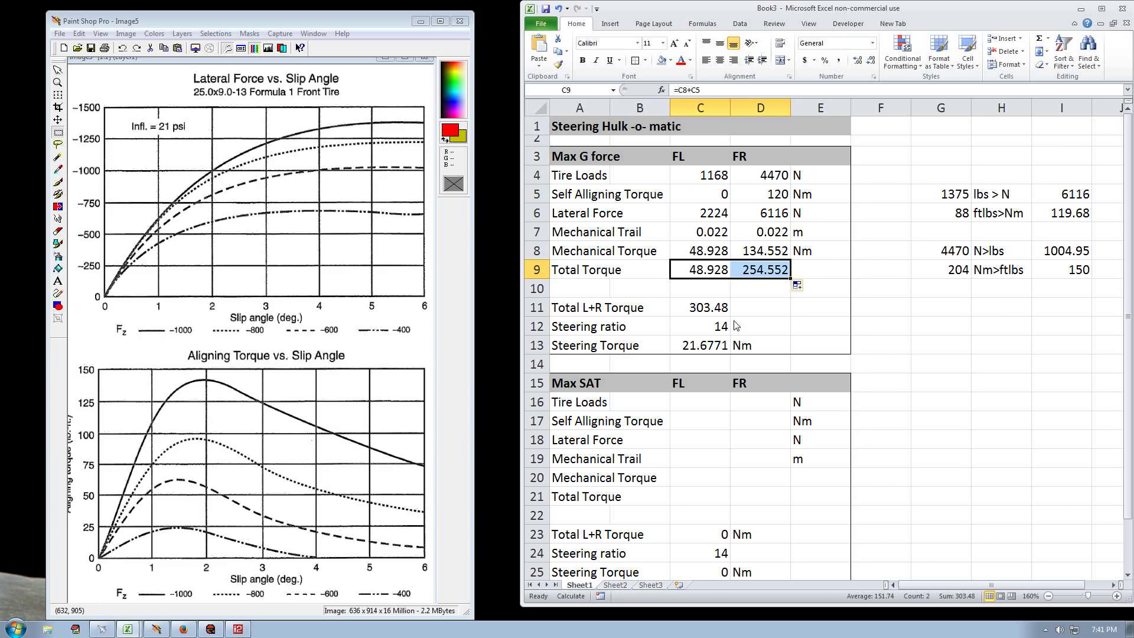
left_click(818, 270)
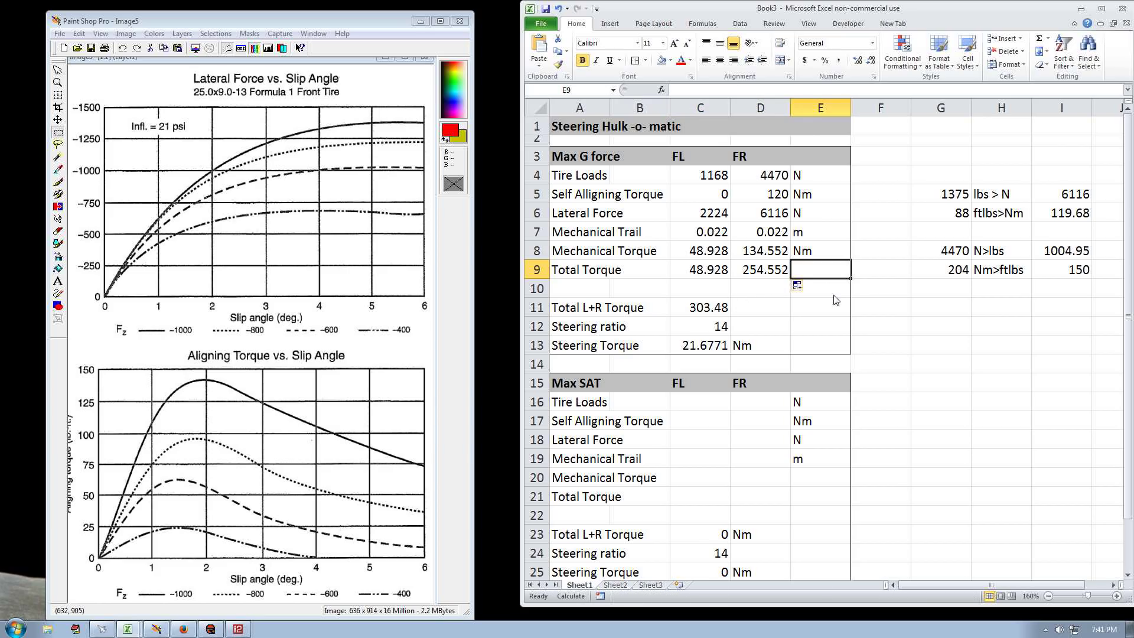
type("Nm")
key("Return")
key("Left")
key("Left")
key("Up")
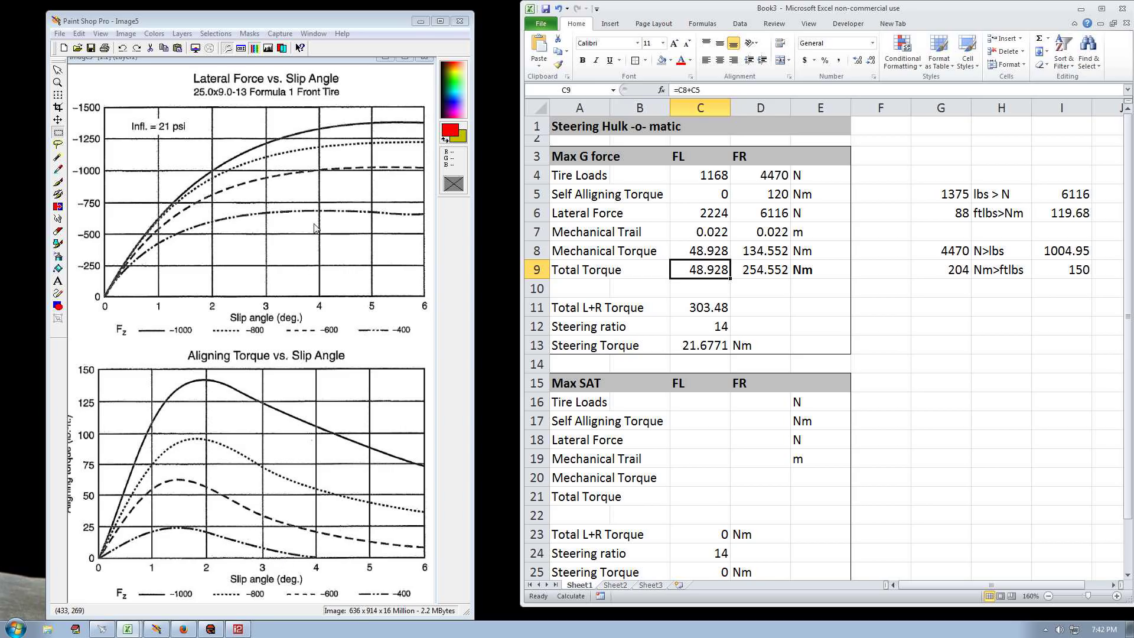
mouse_move(172, 631)
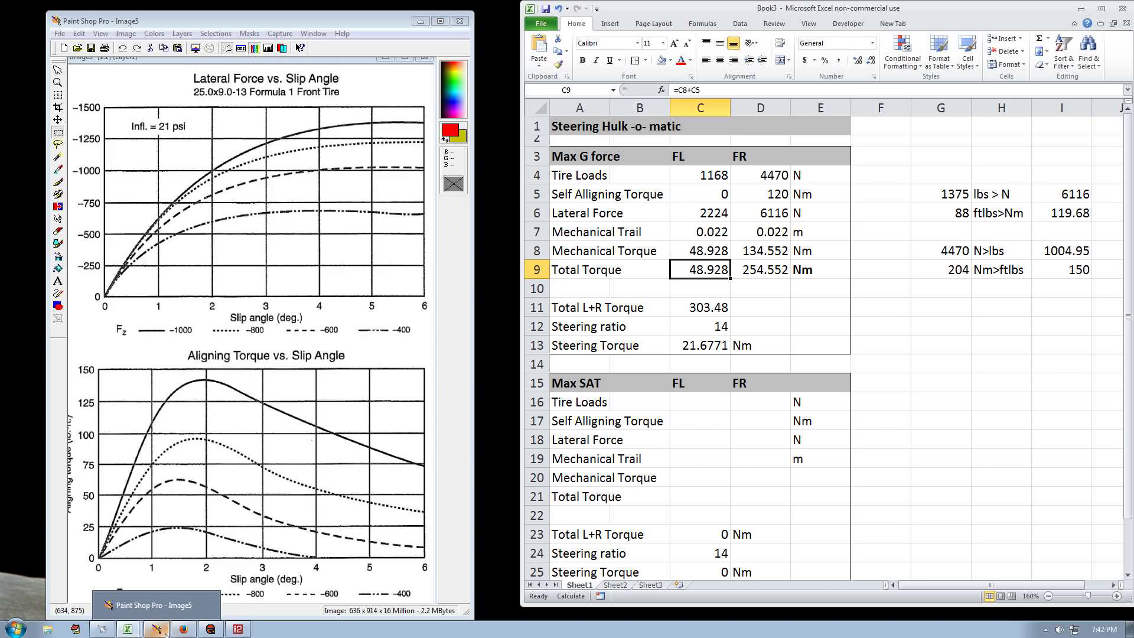
mouse_move(127, 629)
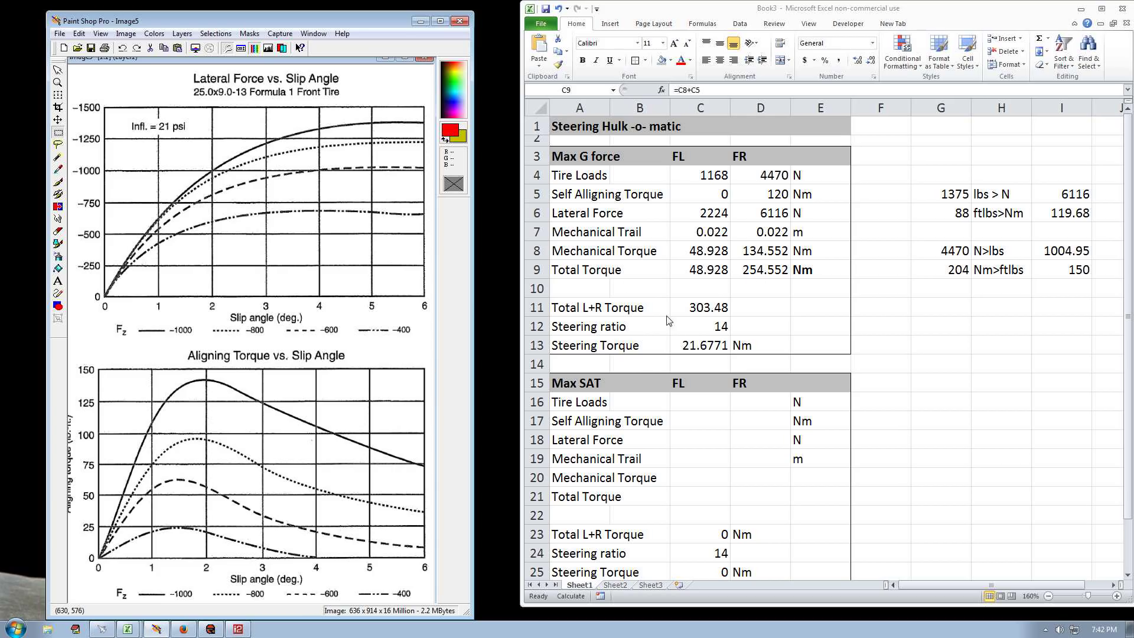
Change the steering ratio to 12.5 in C12 and C24
left_click(709, 325)
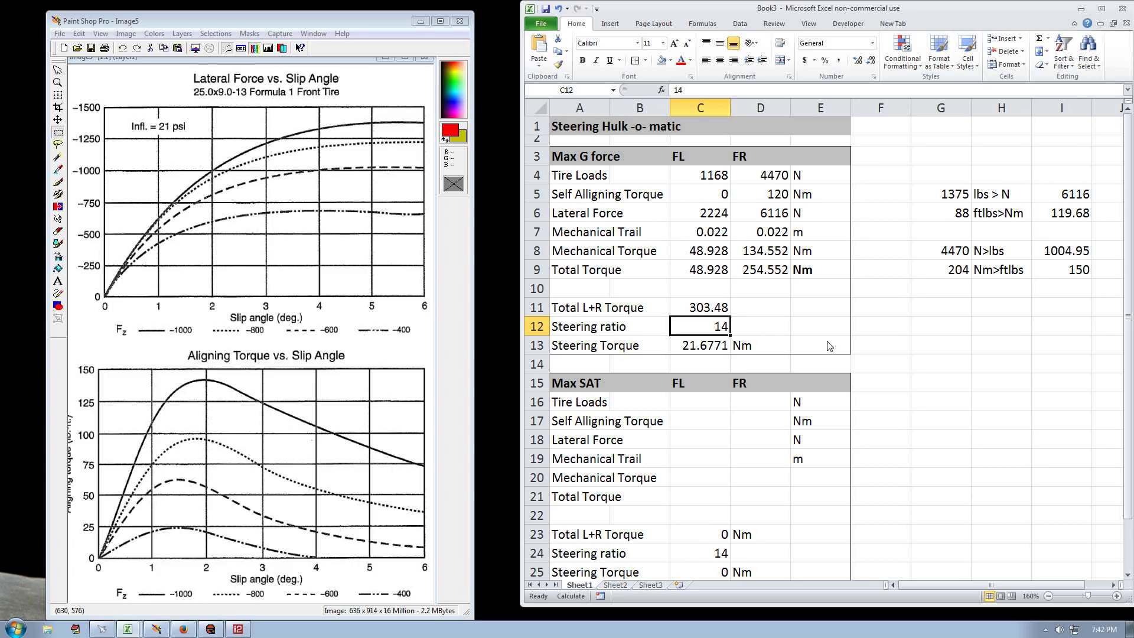
type("12.5")
key("Return")
key("Up")
key("Up")
key("Down")
key("Down")
key("Down")
key("Down")
key("Down")
key("Down")
key("Down")
key("Down")
key("Down")
key("Down")
key("Down")
key("Down")
key("Down")
type("12.5")
key("Up")
key("Up")
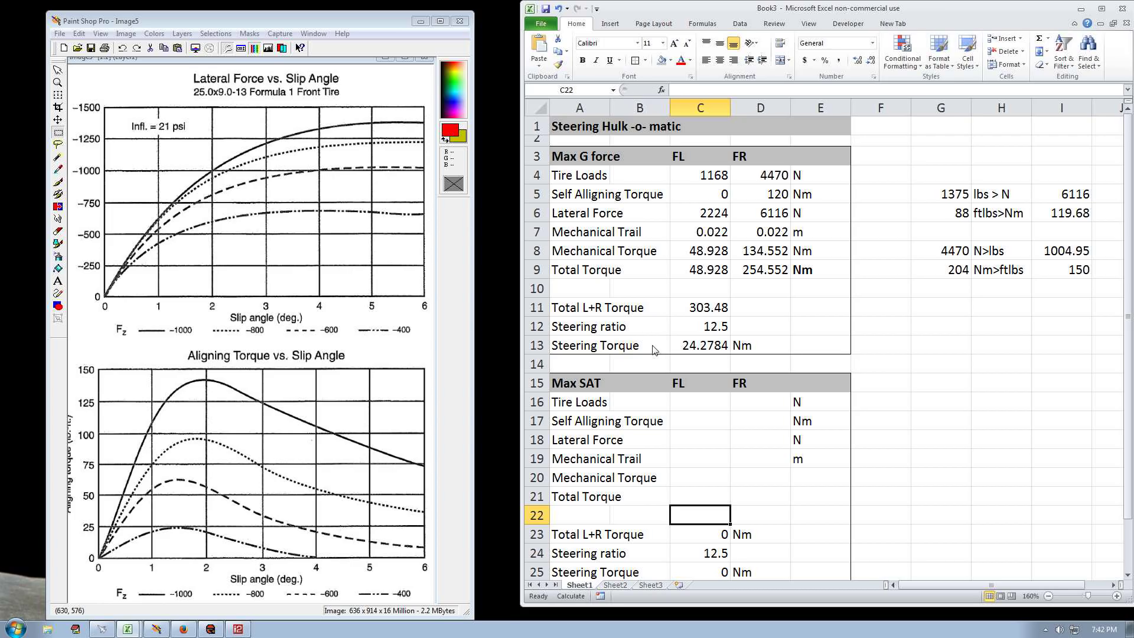
left_click(679, 346)
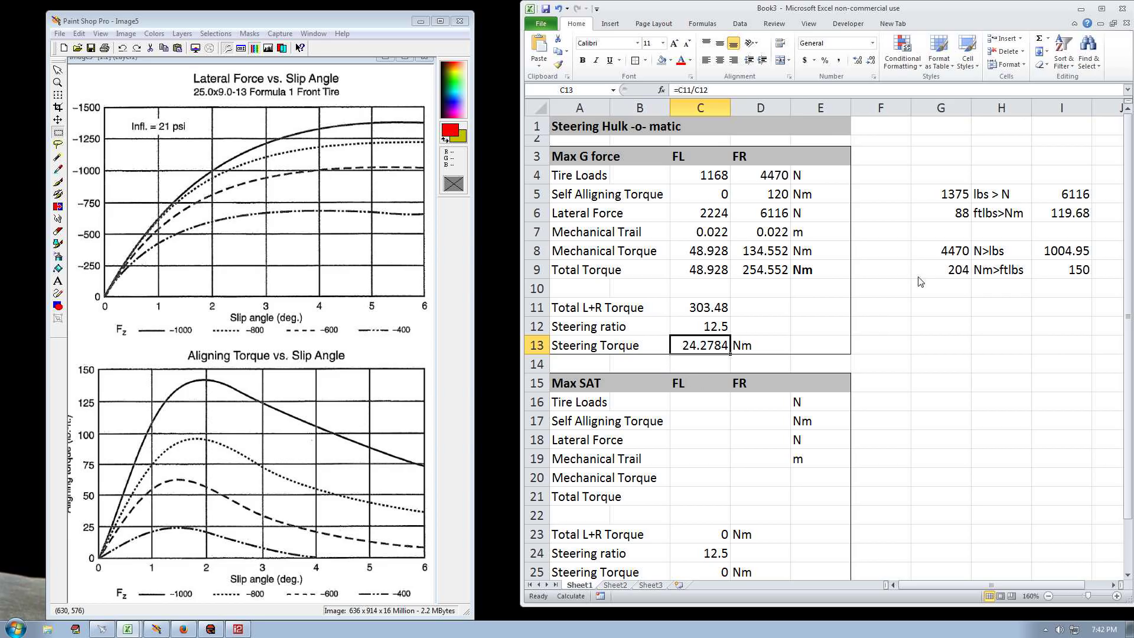
Convert the 24.27 Nm steering torque in G9, giving 17.8456 ftlbs
left_click(942, 274)
type("24.27")
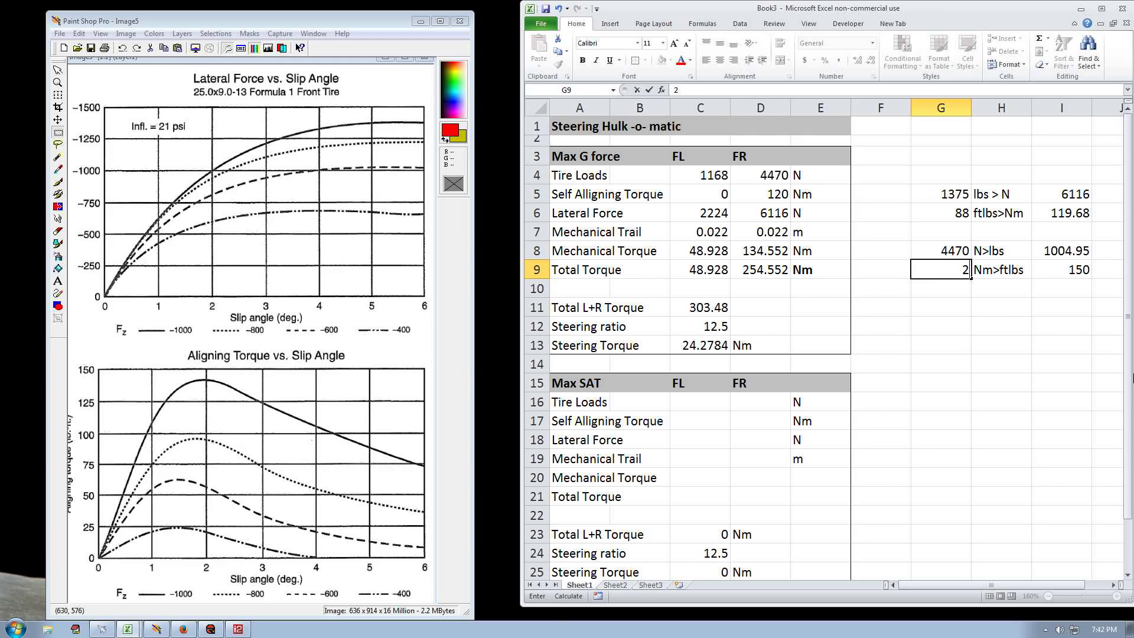
key("Return")
key("Left")
key("Left")
key("Down")
key("Down")
key("Down")
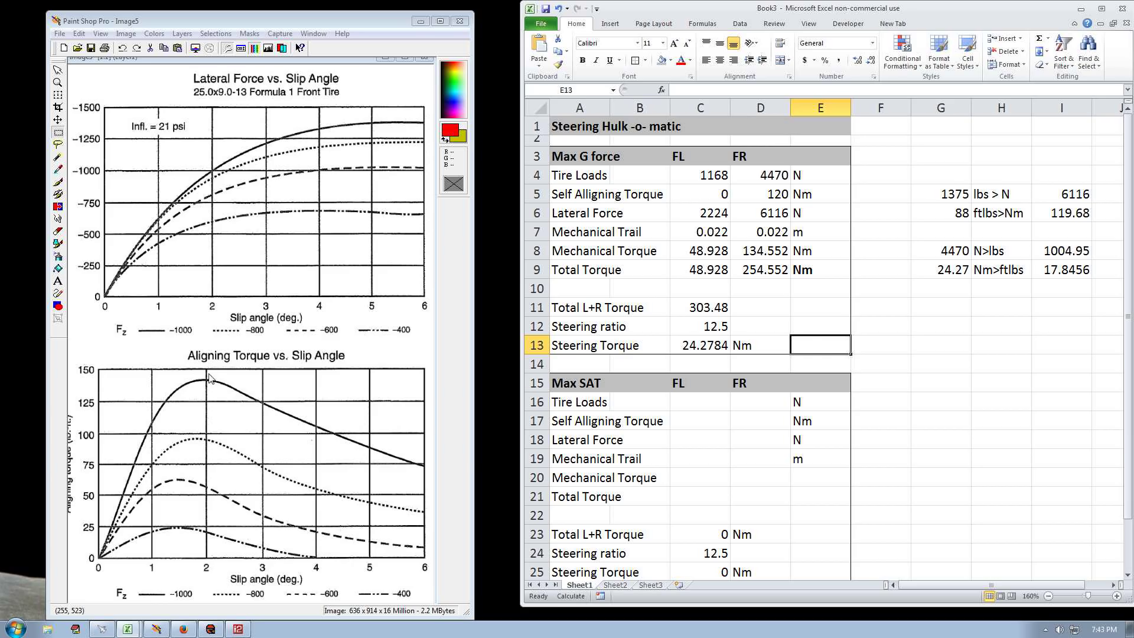
Read loads at 0:13.301 in MoTeC, enter 1590 N (C16) and 4095 N (D16), then minimise MoTeC
left_click(239, 630)
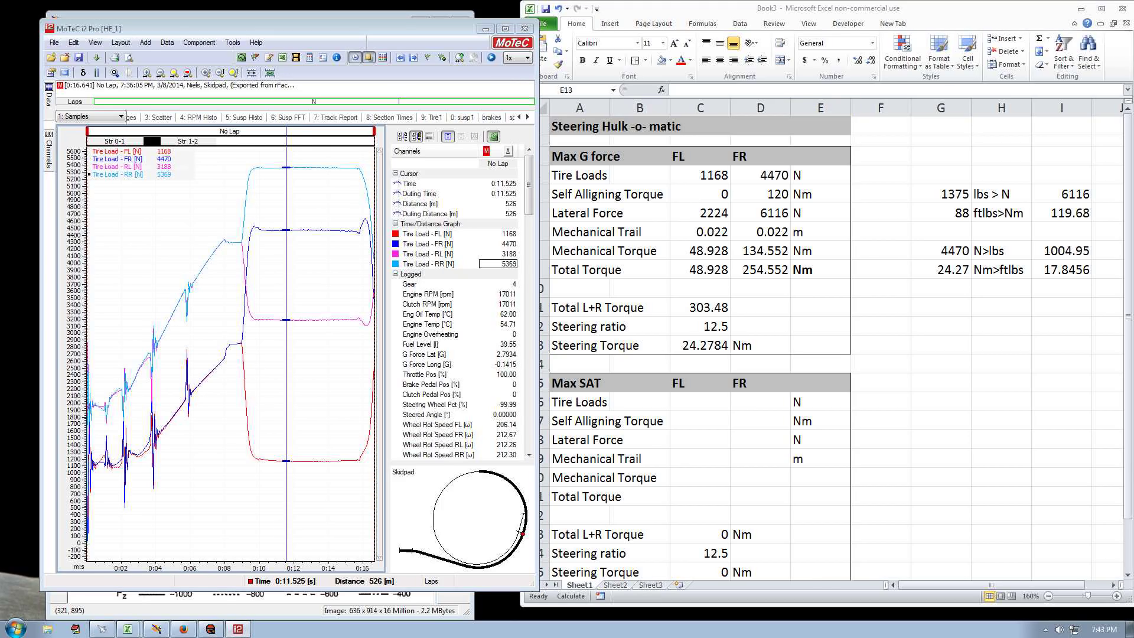
left_click(335, 199)
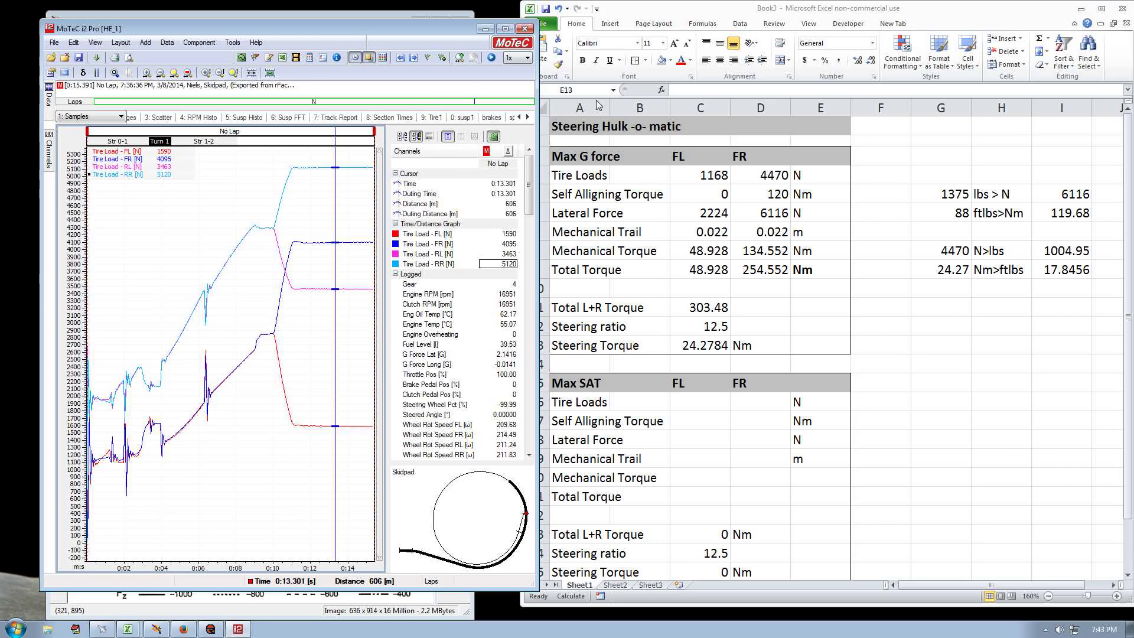
left_click(686, 407)
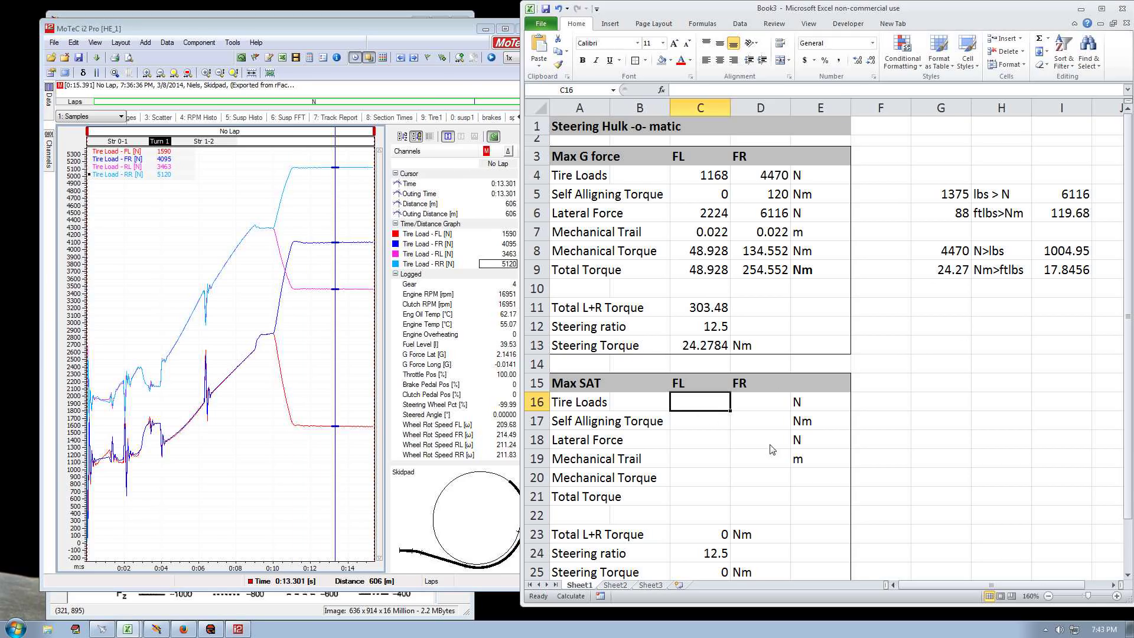
type("1960")
key("BackSpace")
key("BackSpace")
key("BackSpace")
type("590")
key("Tab")
type("4095")
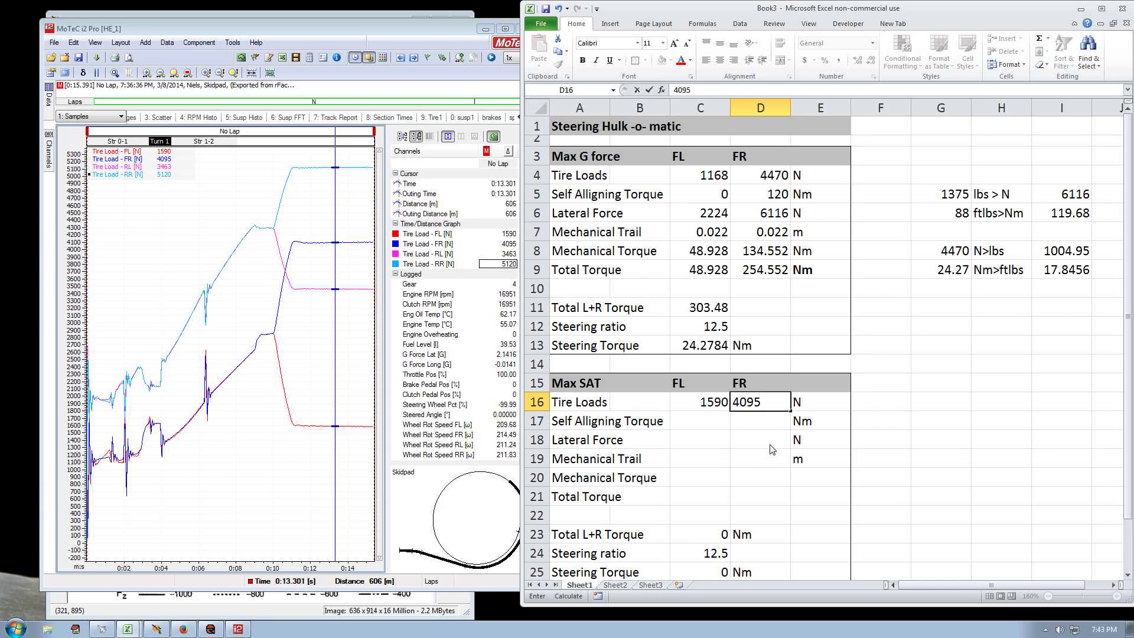
key("Return")
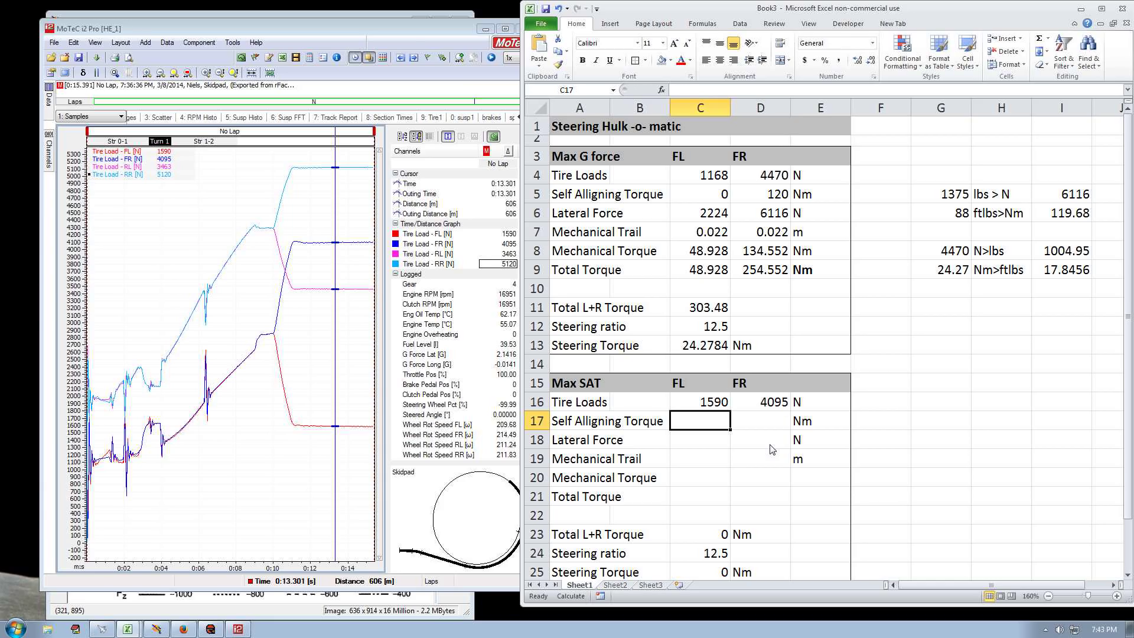
left_click(387, 32)
left_click(486, 29)
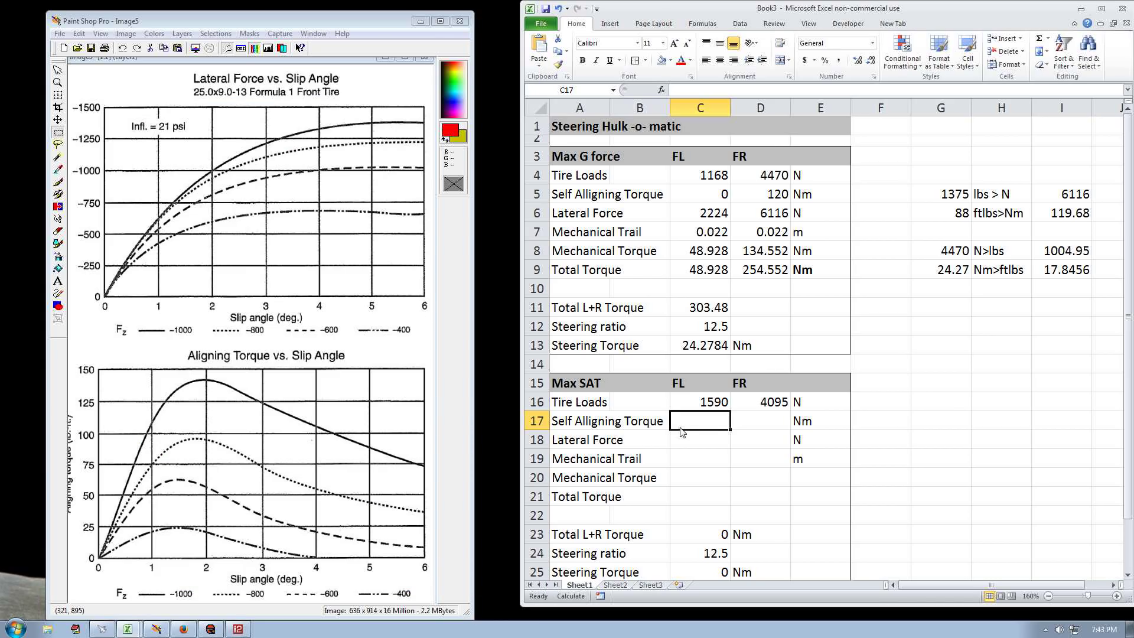
Convert the 1590 N FL load to lbs in the N>lbs converter
left_click(942, 189)
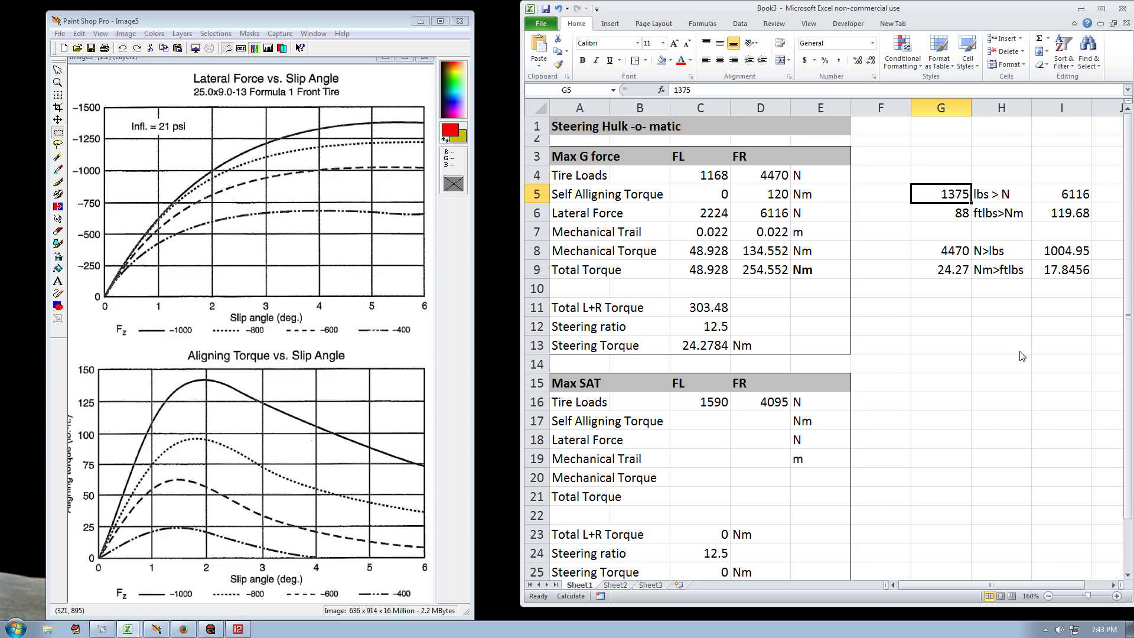
key("Down")
key("Down")
key("Down")
type("1590")
key("Return")
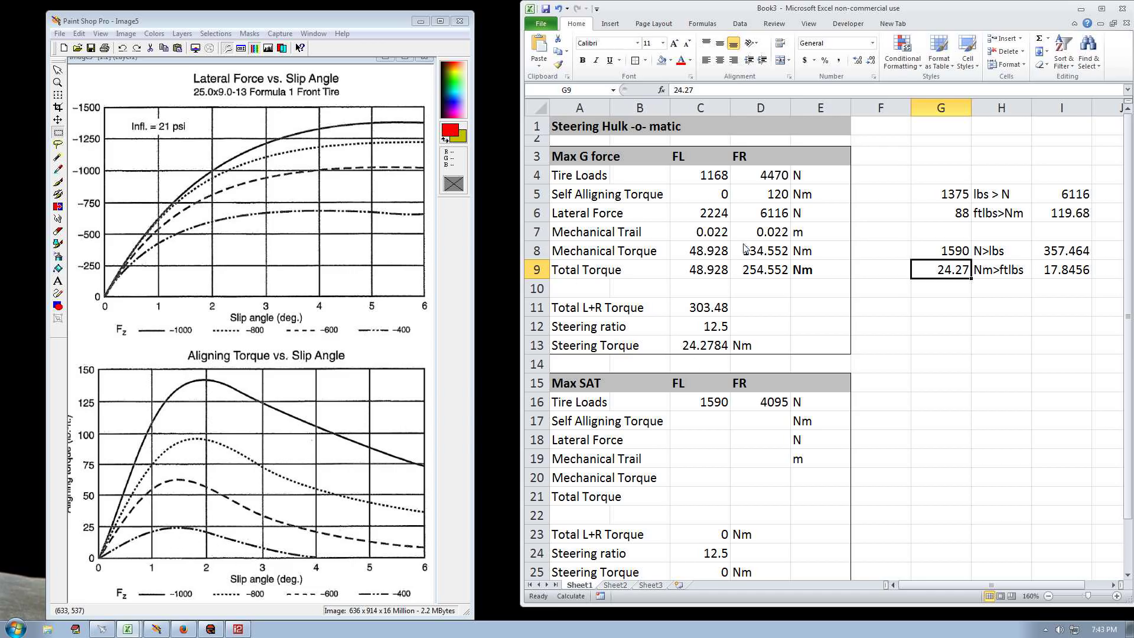
left_click(697, 434)
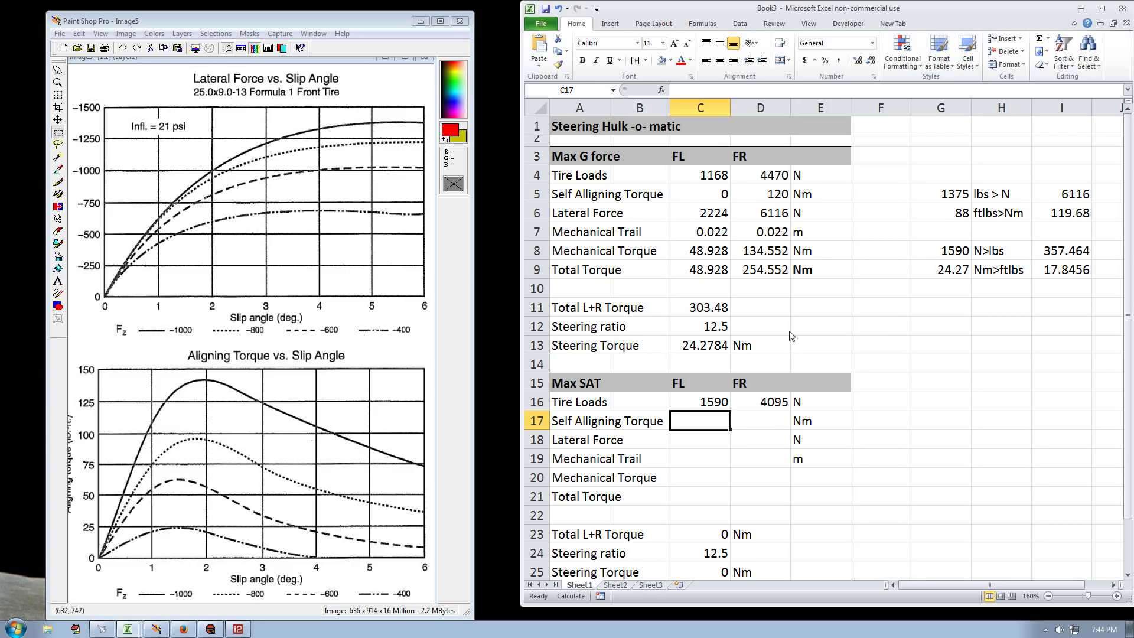
Convert 22 ftlbs to Nm and enter 30 Nm as the FL self-aligning torque
left_click(941, 232)
left_click(941, 213)
type("22")
key("Return")
left_click(714, 431)
type("30")
key("Tab")
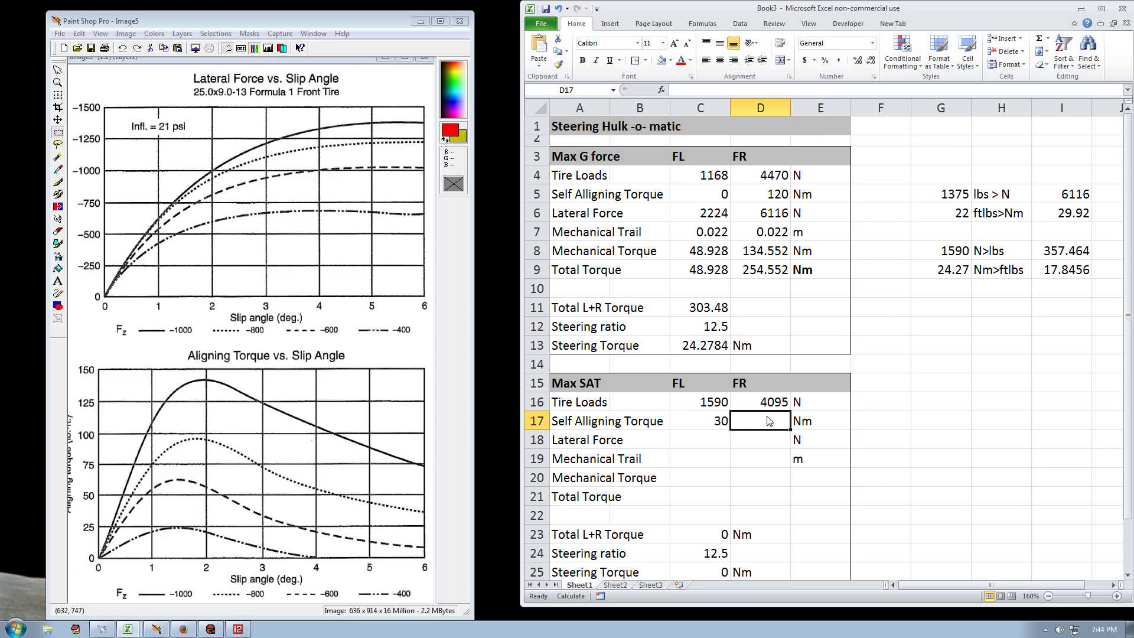
Convert the 4095 N FR load to lbs in the N>lbs converter
left_click(950, 196)
key("Down")
key("Down")
key("Down")
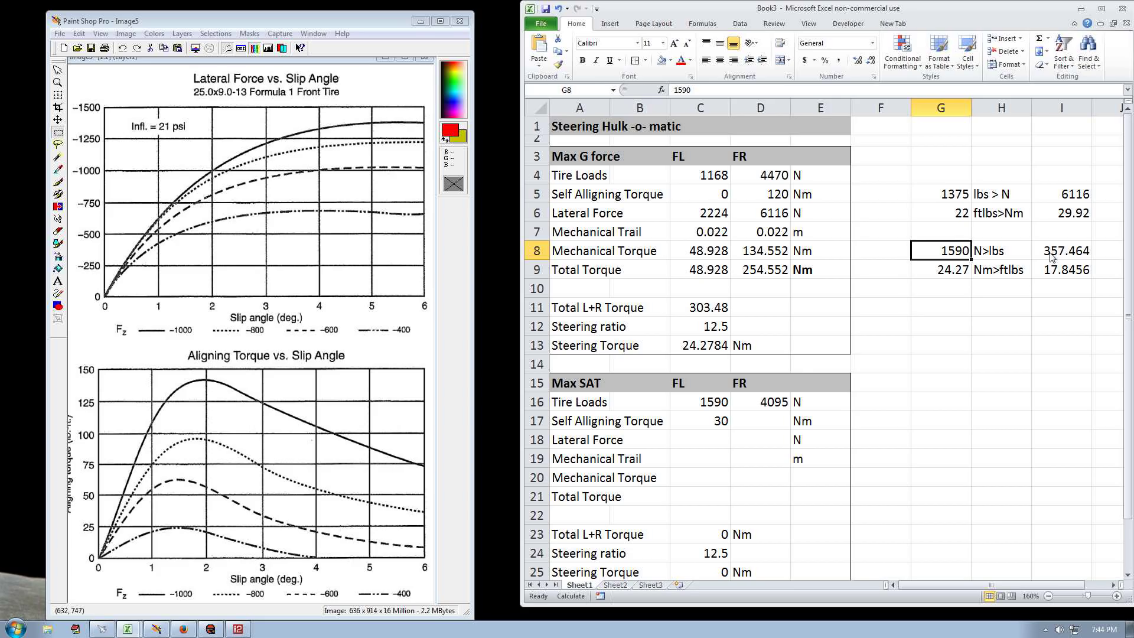
type("4095")
key("Return")
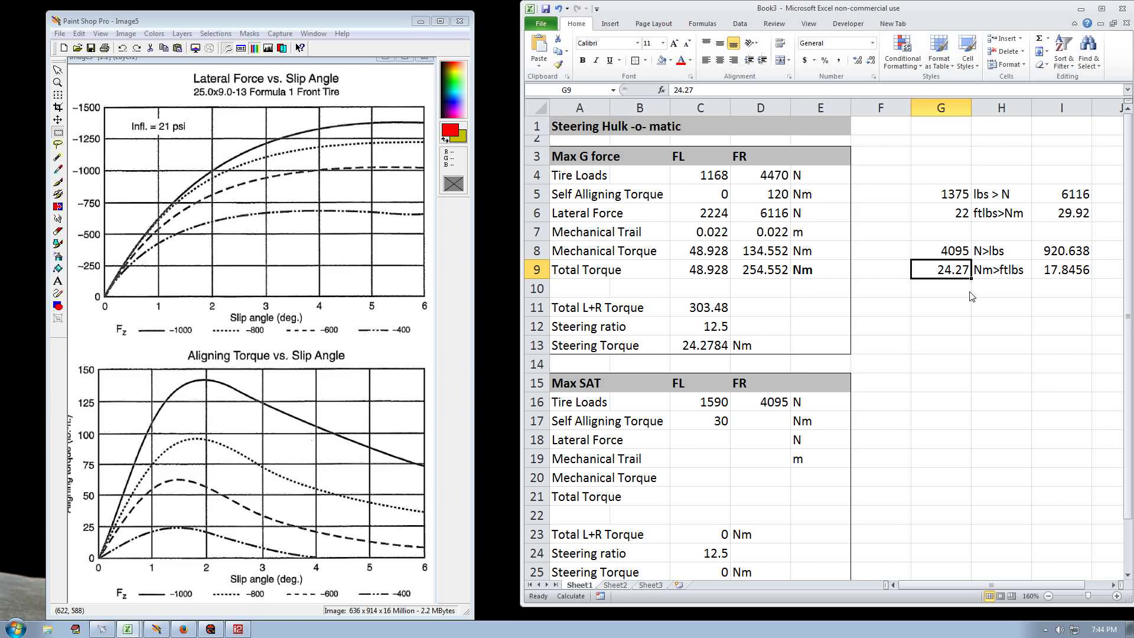
Convert 125 ftlbs in G6 and enter 170 Nm as the FR self-aligning torque in D17
left_click(954, 218)
type("125")
key("Return")
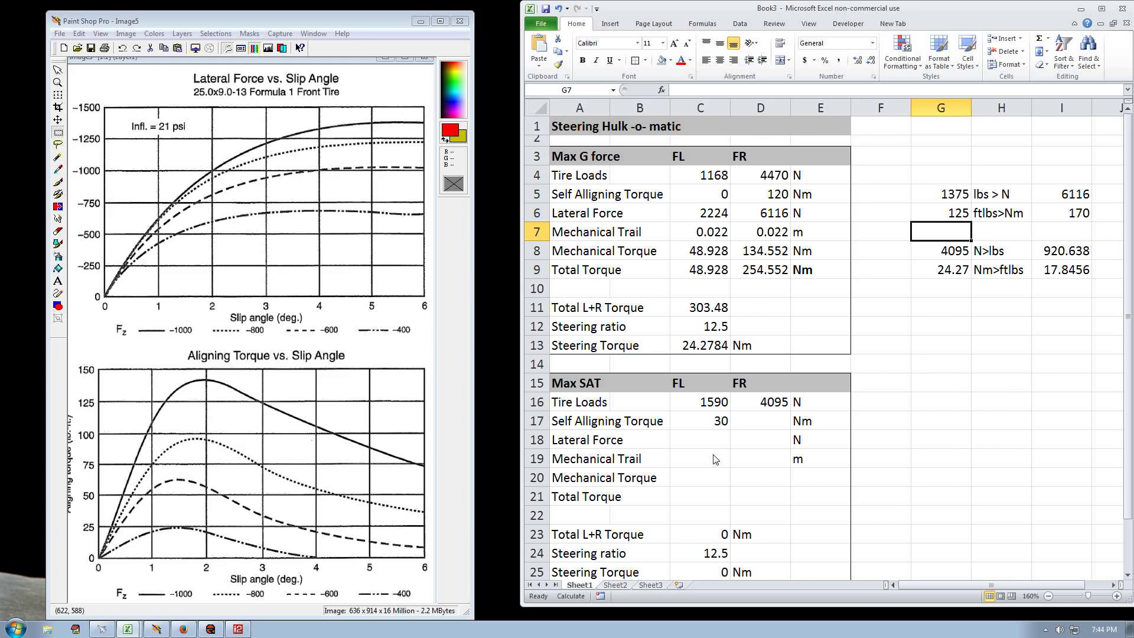
left_click(746, 425)
type("170")
key("Return")
key("Left")
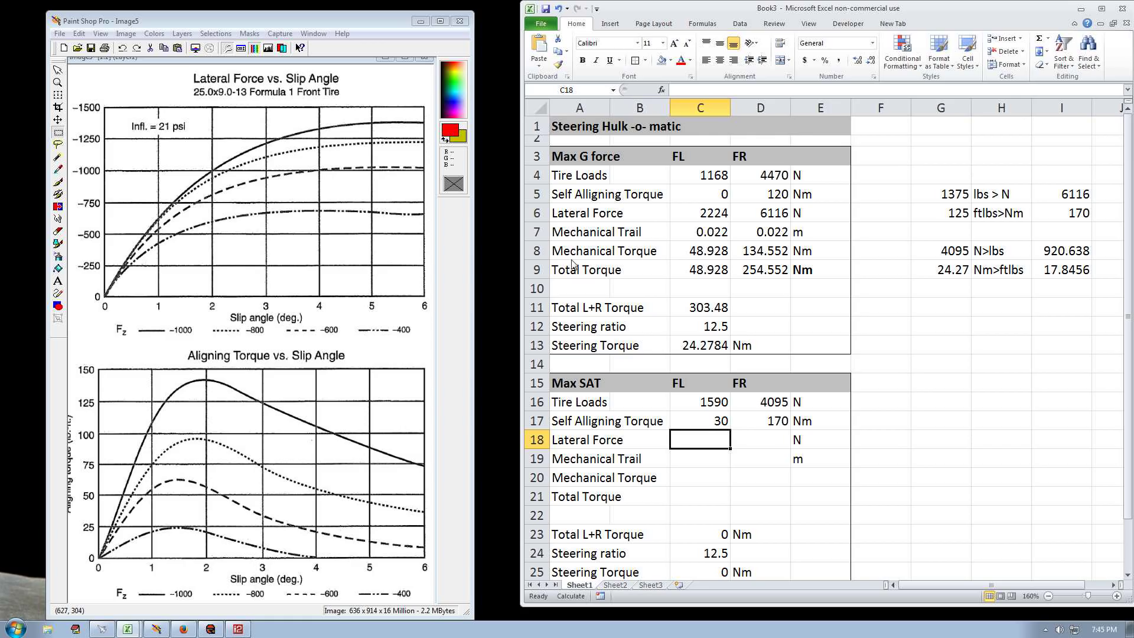
Convert 600 lbs to newtons in G5 and enter 2669 as the FL lateral force in C18
left_click(944, 304)
left_click(946, 201)
type("600")
key("Return")
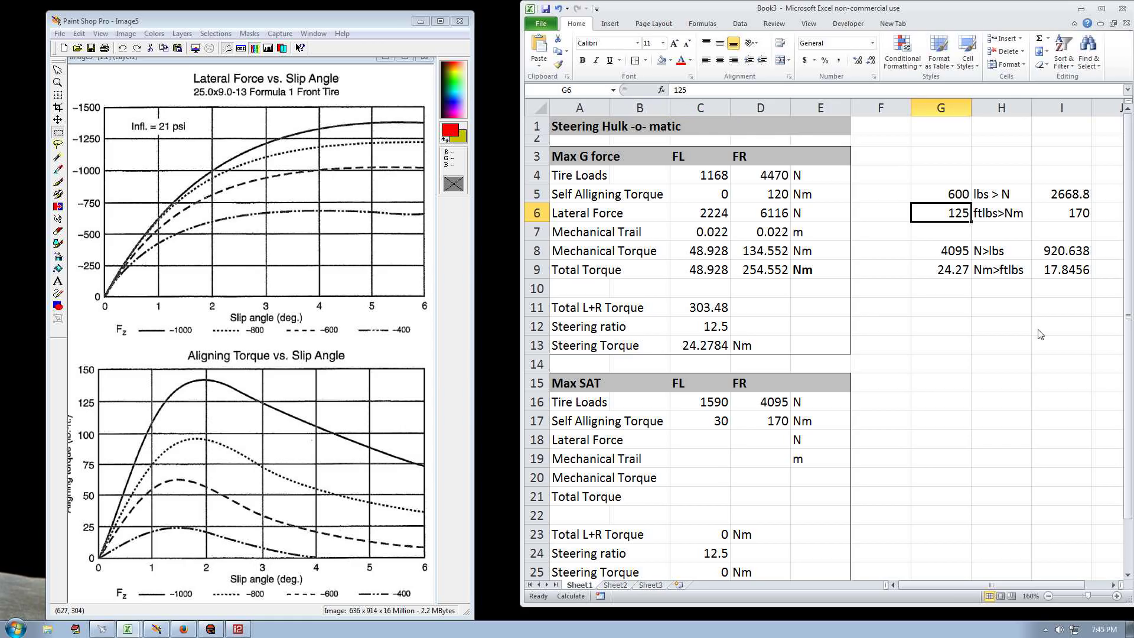
left_click(715, 445)
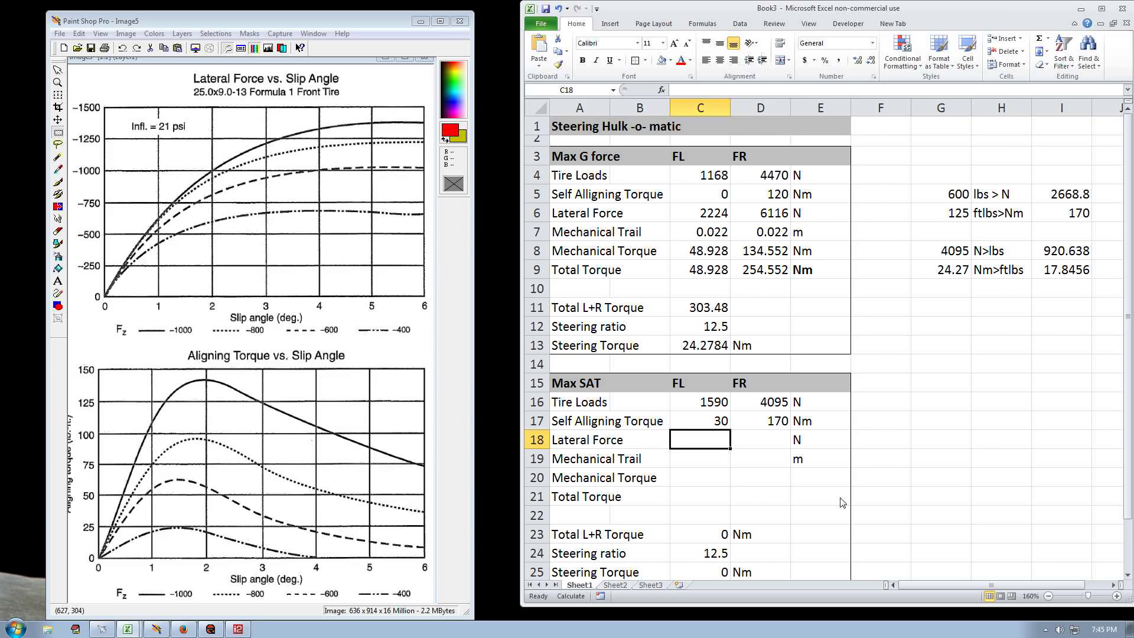
type("2669")
key("Tab")
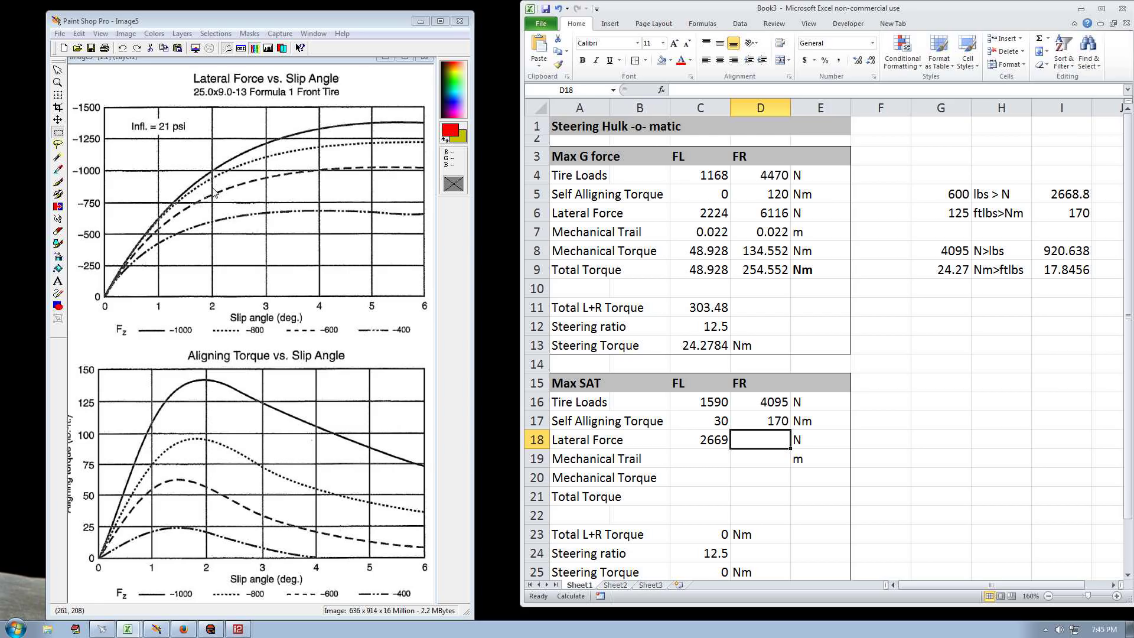
Convert 950 lbs to newtons in G5 and enter 4225 as the FR lateral force in D18
left_click(945, 251)
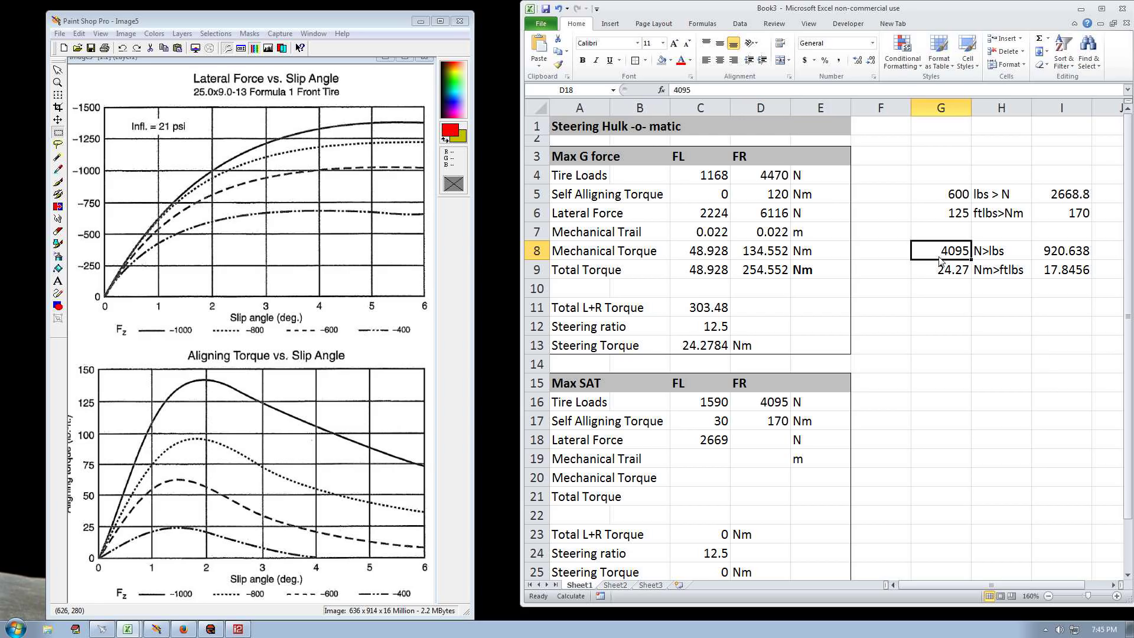
left_click(941, 200)
type("950")
key("Return")
left_click(758, 440)
type("4225")
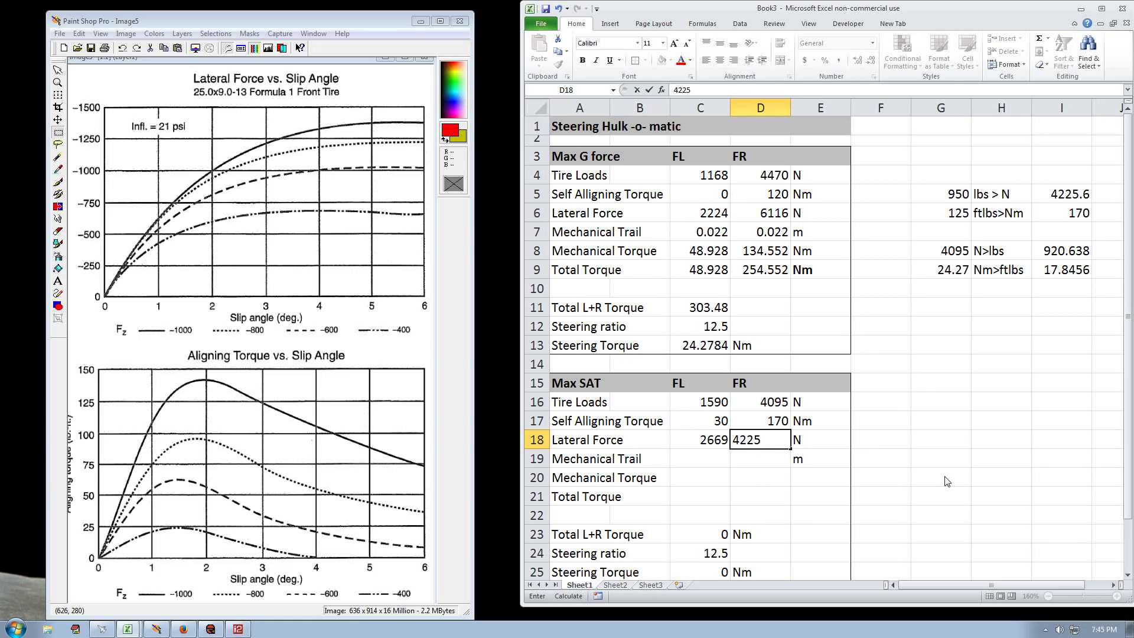
key("Return")
key("Left")
Enter 0.022 as the mechanical trail for both FL and FR
type(".0")
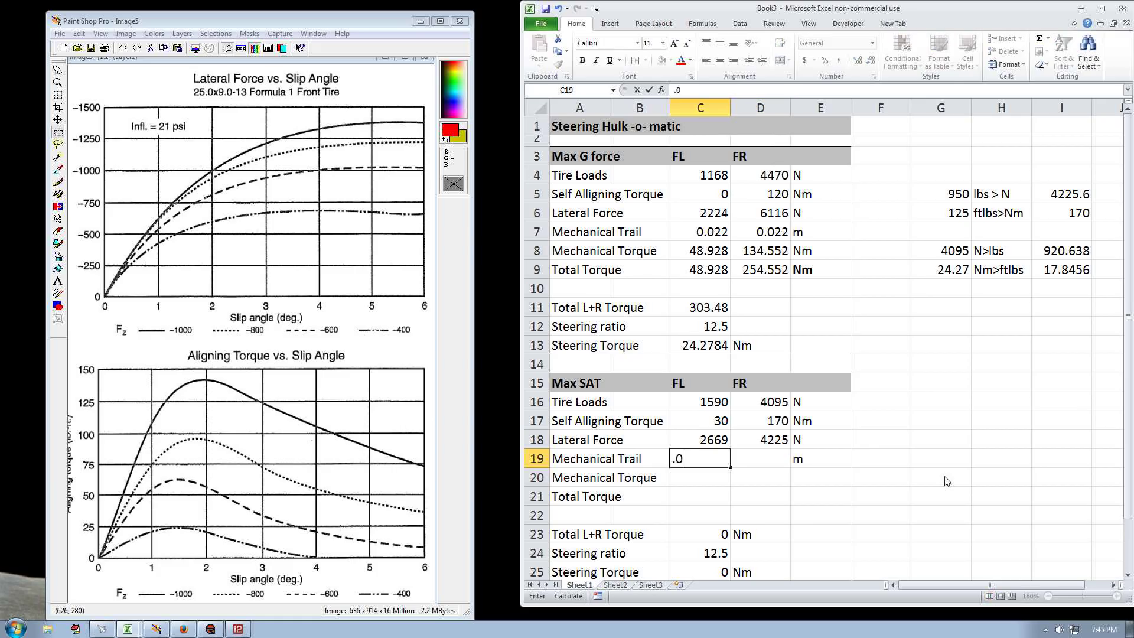
type("22")
key("Tab")
type(".022")
key("Return")
Compute mechanical torque =C19*C18 in C20, fill it into D20, and label the row Nm
key("Left")
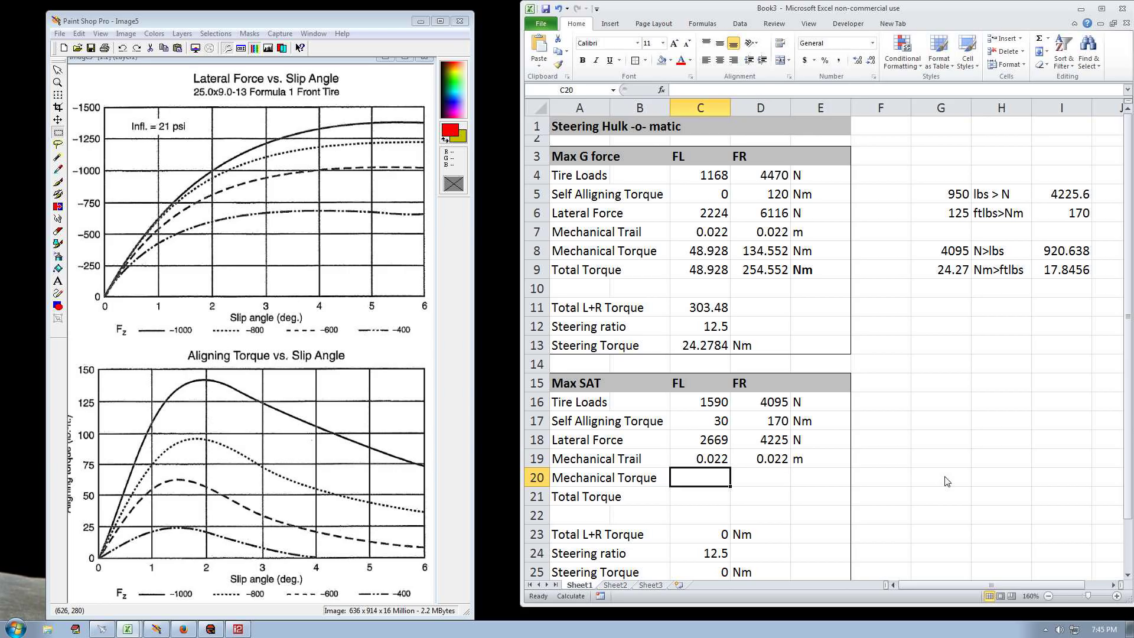
type("=")
key("Up")
type("*")
key("Up")
key("Up")
key("Return")
key("Up")
left_click_drag(731, 487, 768, 488)
left_click(830, 484)
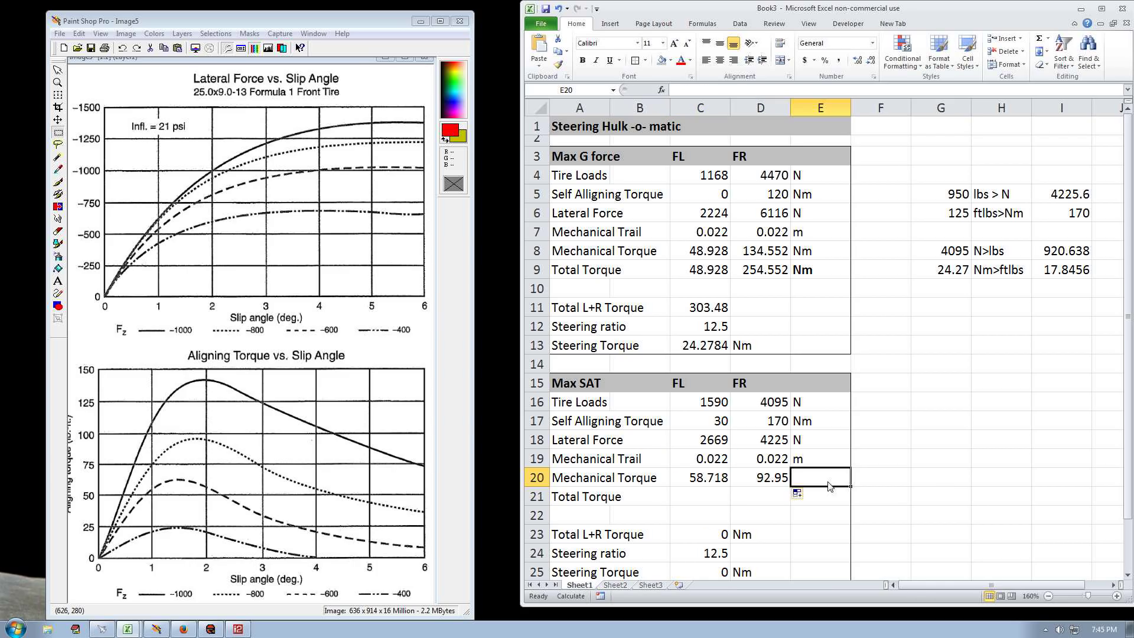
type("Nm")
key("Return")
Compute total torque =C20+C17 in C21, fill it into D21, and label the row Nm
key("Left")
key("Left")
type("=")
key("Up")
type("+")
key("Up")
key("Up")
key("Up")
key("Up")
key("Return")
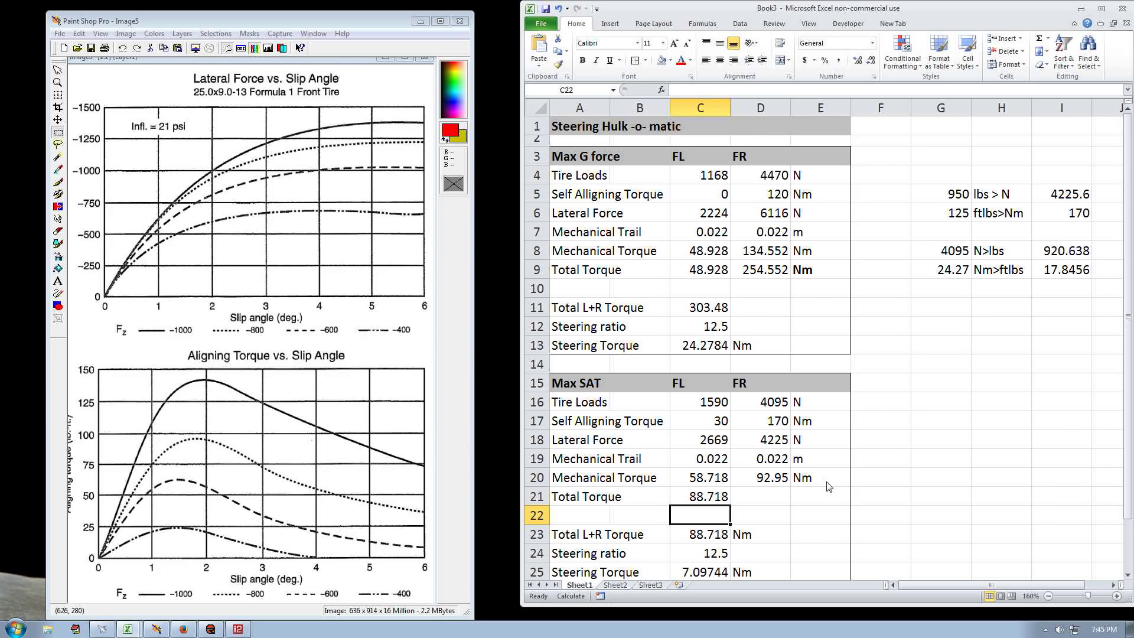
left_click(717, 502)
left_click_drag(731, 506, 761, 506)
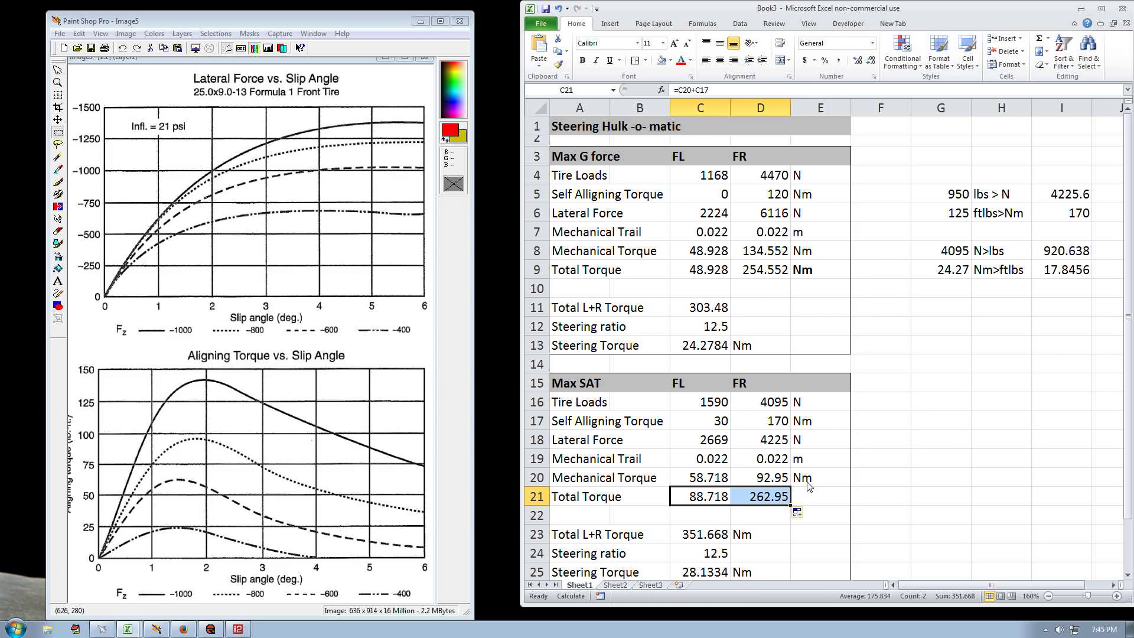
left_click(820, 496)
type("Nm")
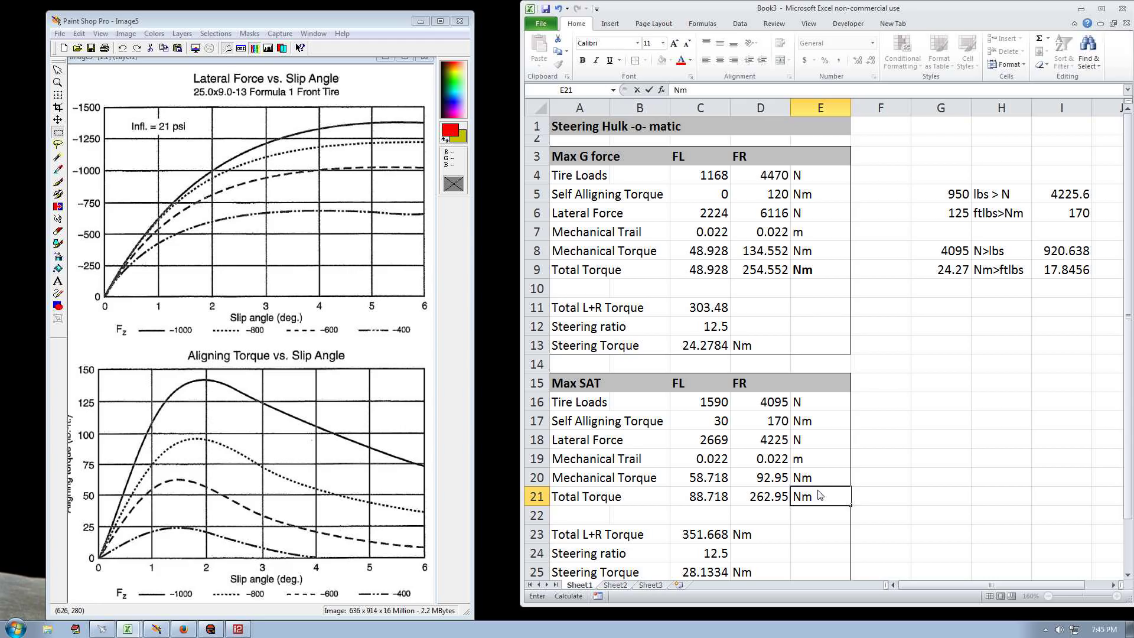
key("Return")
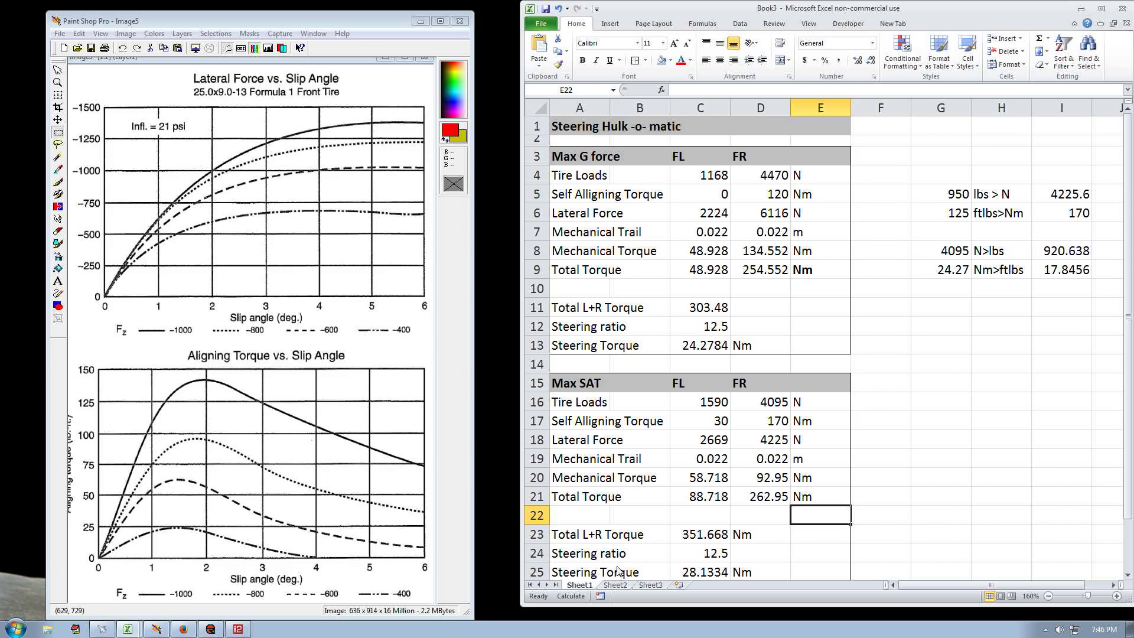
Enter 28.13 Nm in the Nm-to-ft-lbs converter at G9, giving 20.6838 ft-lbs
left_click(974, 298)
left_click(964, 274)
type("28.13")
key("Return")
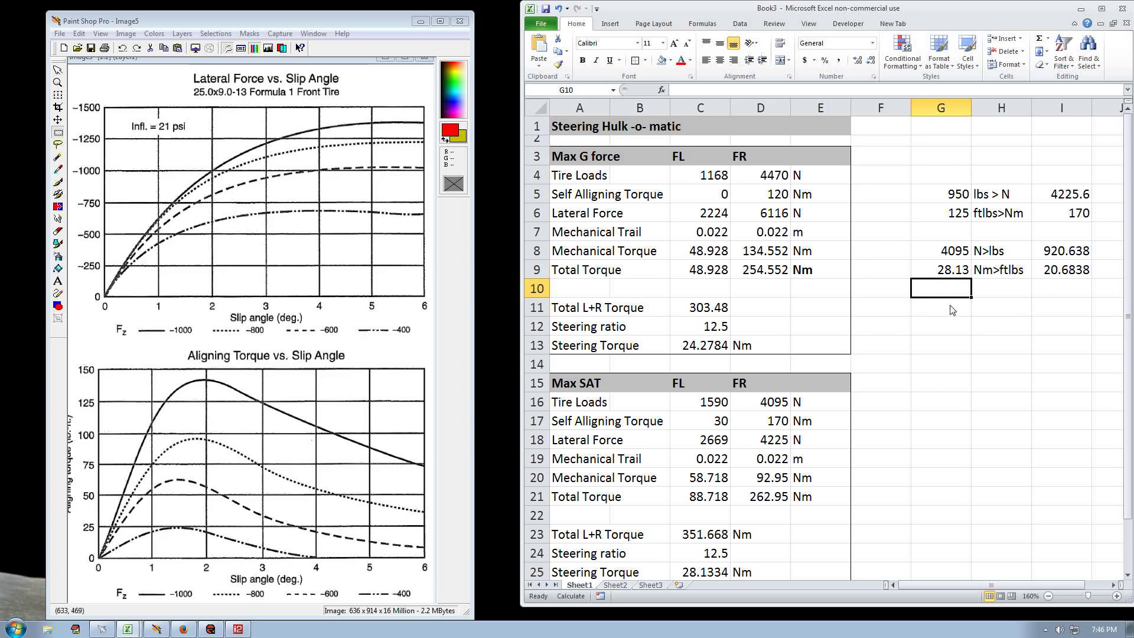
Jot scratch values 24.3 and 28.13 beside the tables, then delete them
left_click(935, 352)
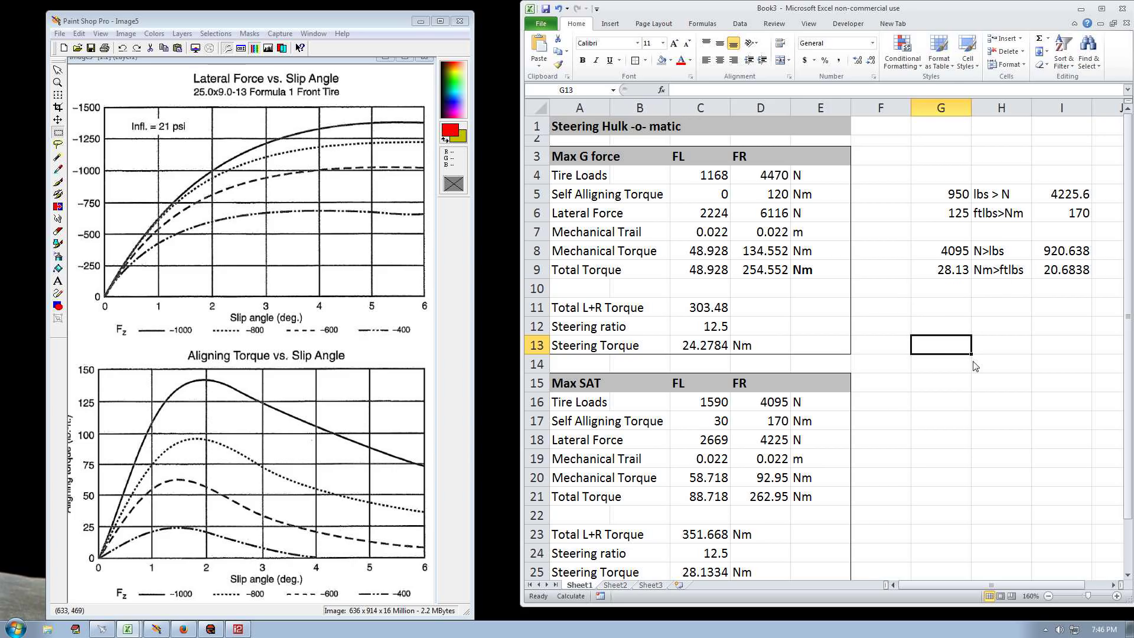
type("24.3")
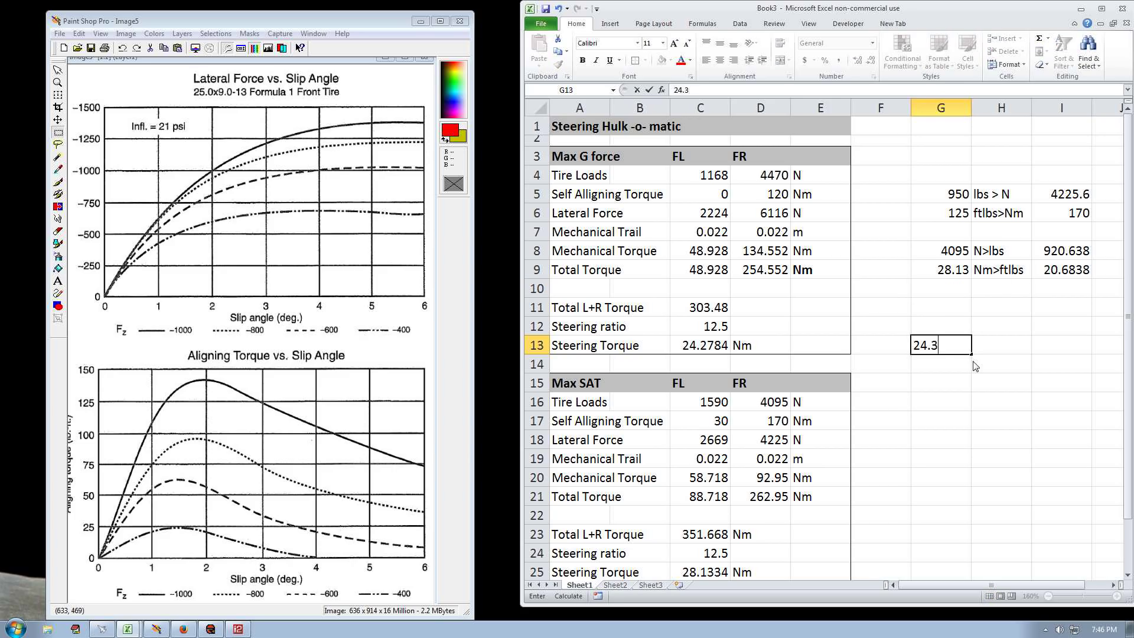
key("Return")
type("28.13")
key("Return")
key("Up")
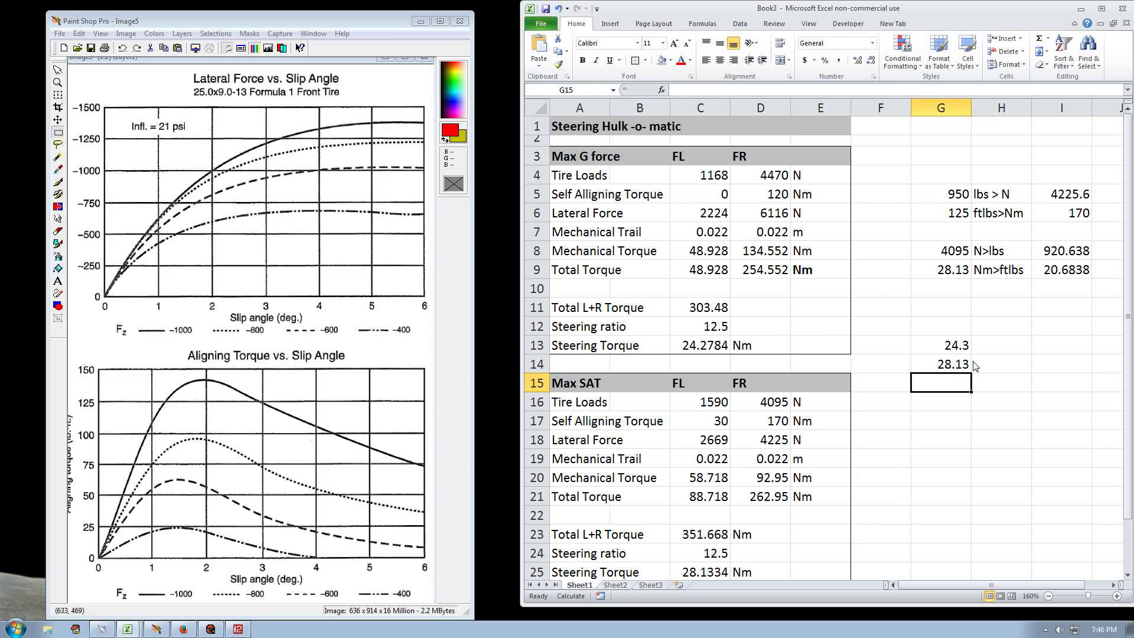
key("Up")
key("Delete")
key("Down")
key("Delete")
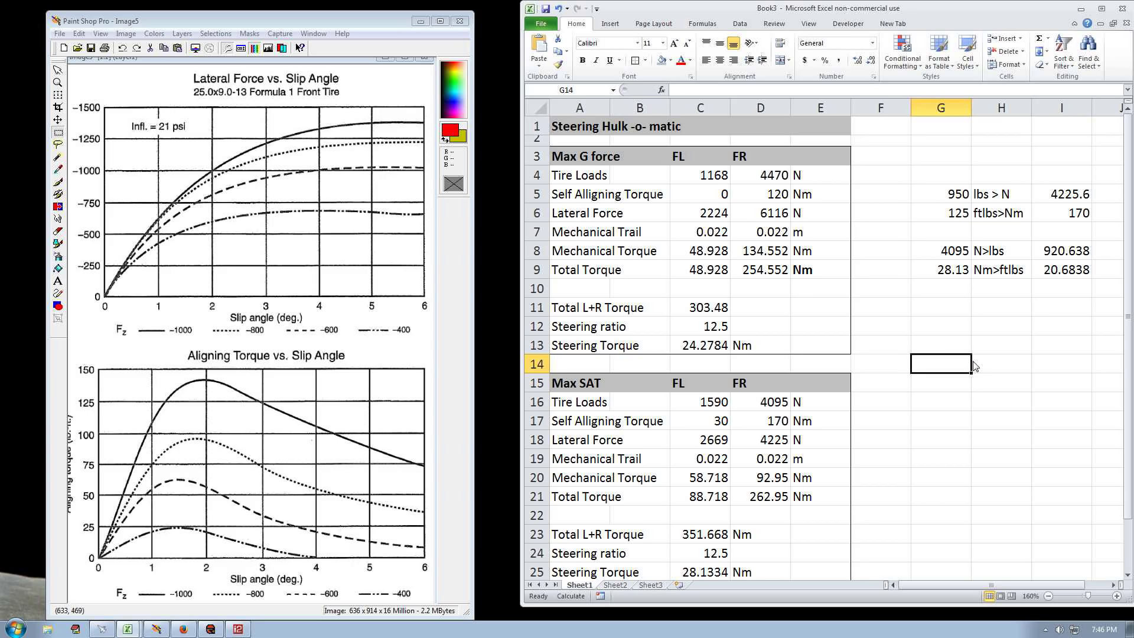
Label G14 'ratio' and enter =C13/C25 in H14, giving 0.86297
type("ratio")
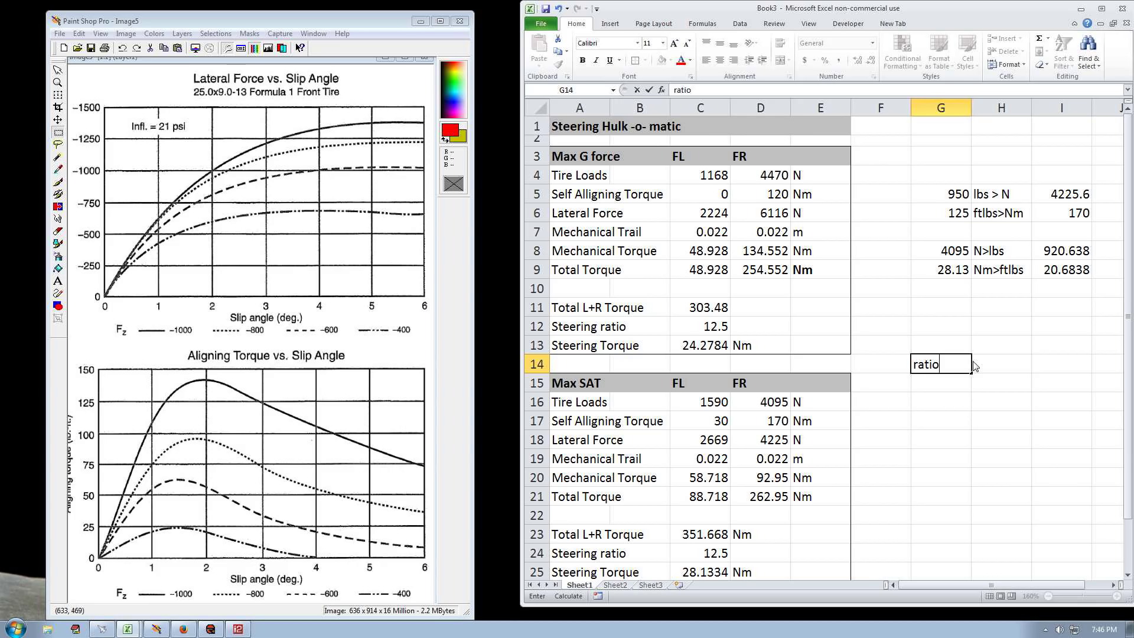
key("Tab")
type("=")
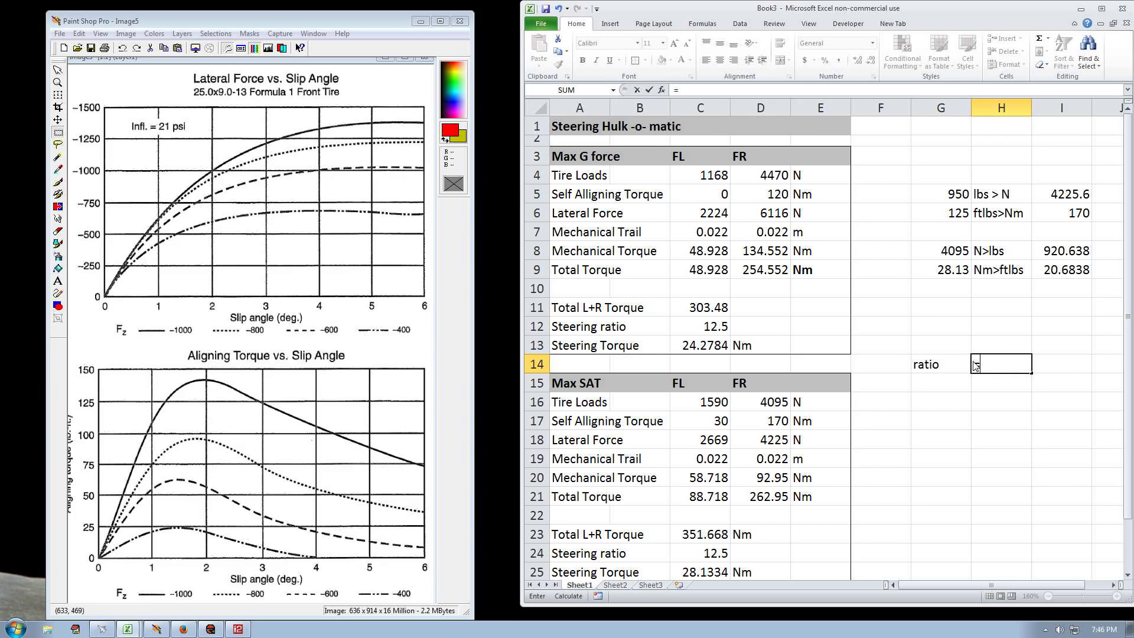
left_click(715, 348)
type("/")
left_click(715, 572)
key("Return")
key("Up")
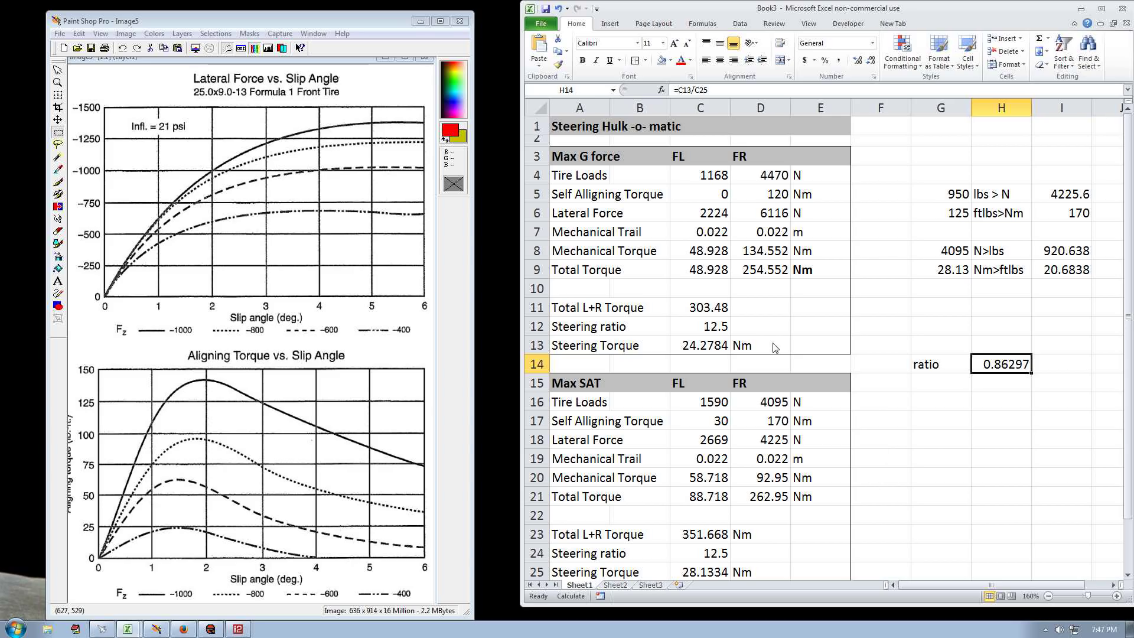
left_click(942, 405)
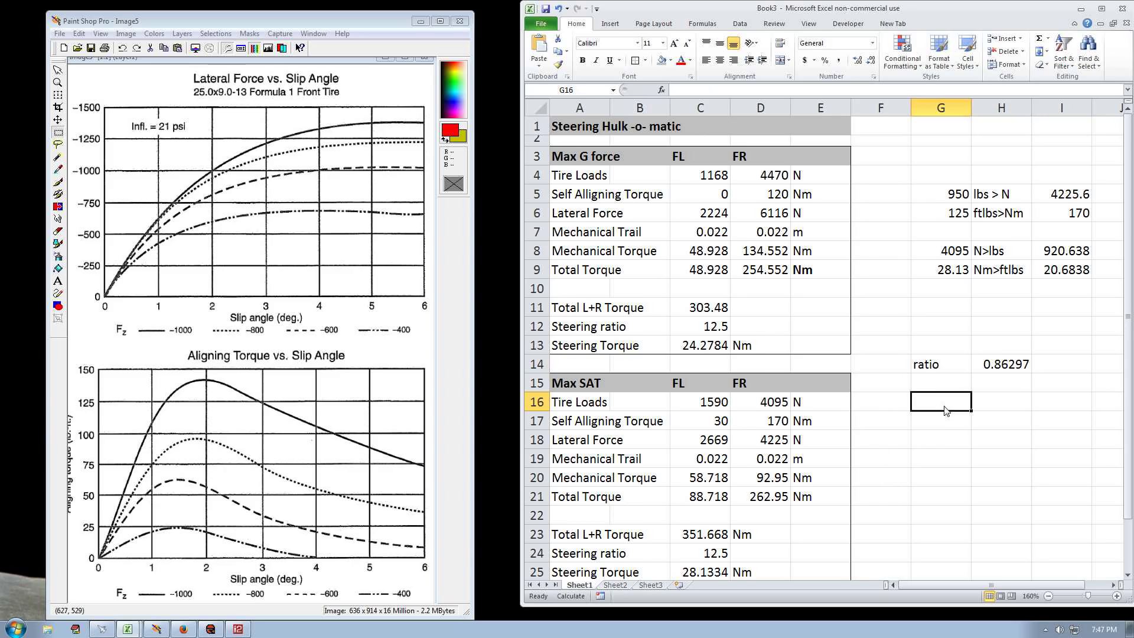
left_click(927, 384)
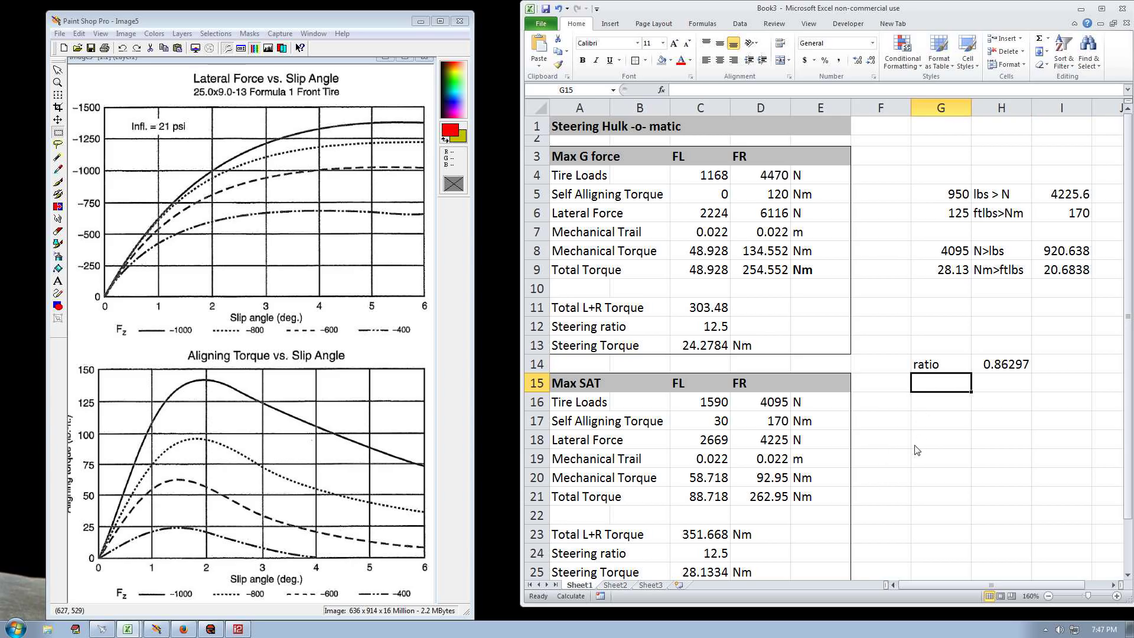
left_click(701, 576)
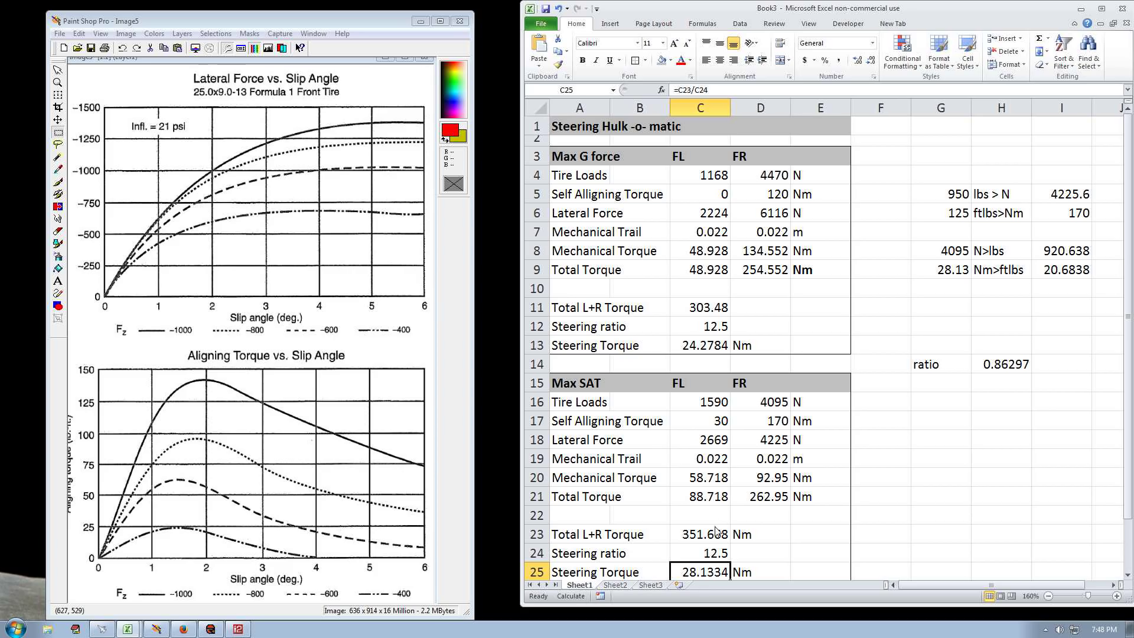
left_click(901, 418)
left_click(923, 385)
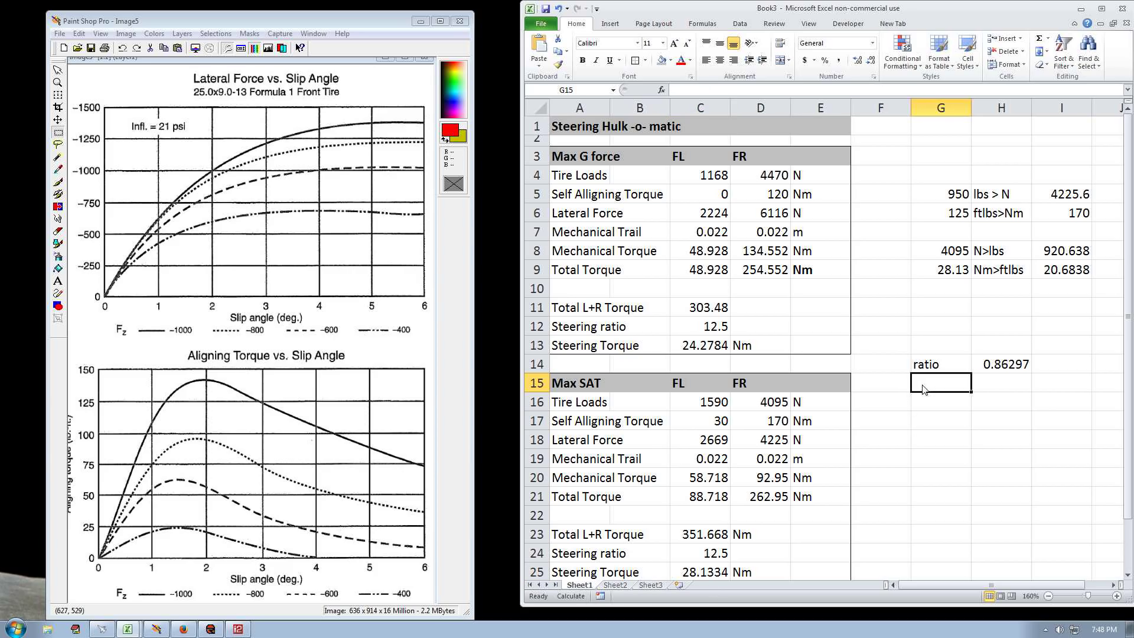